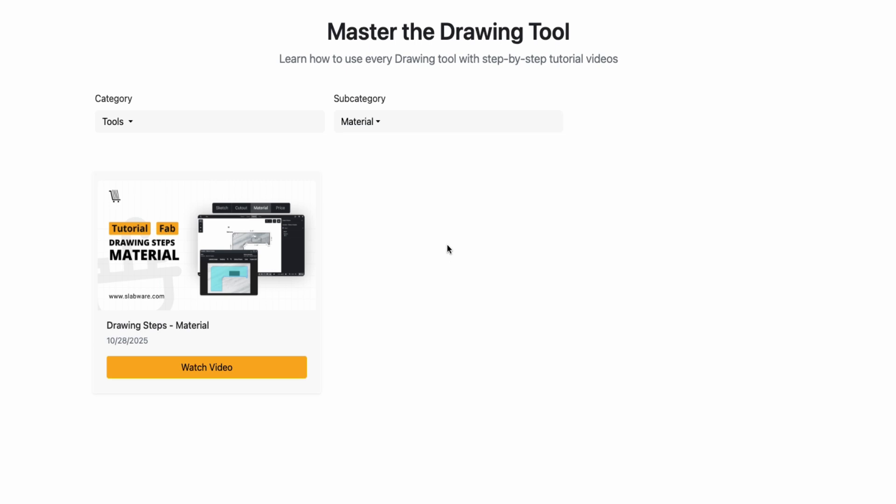
click(400, 131)
click(392, 187)
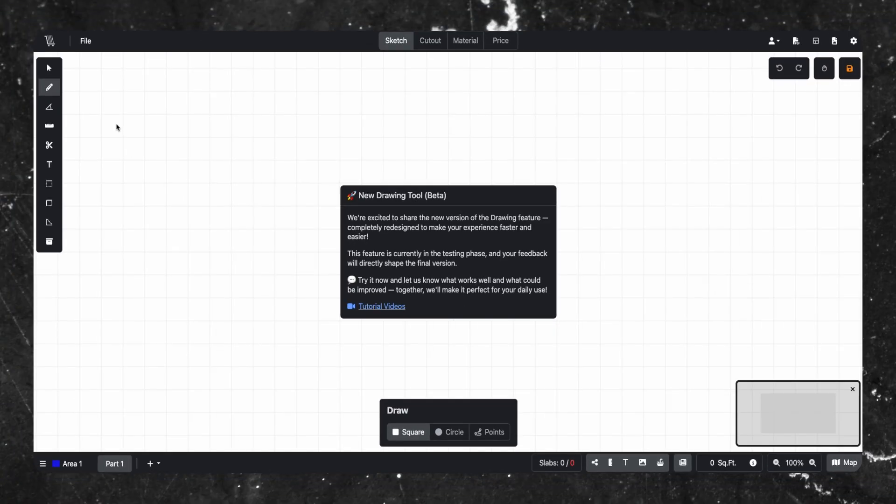
key(Escape)
click(53, 29)
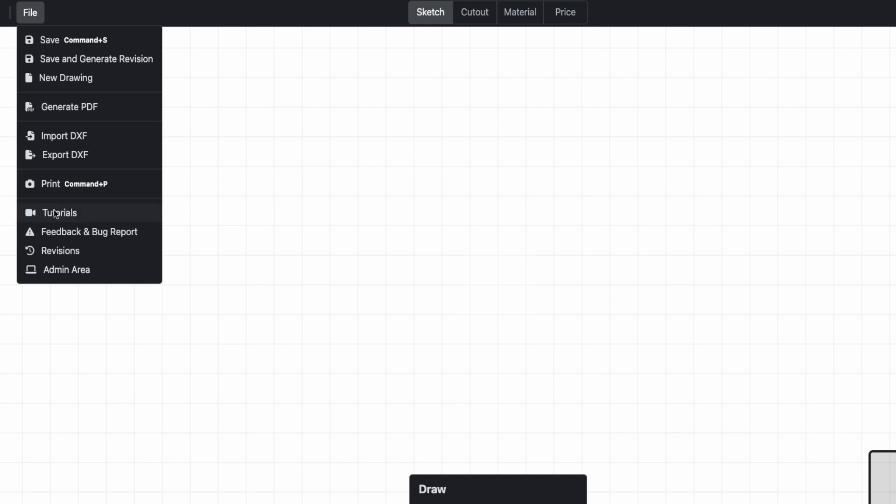
click(713, 336)
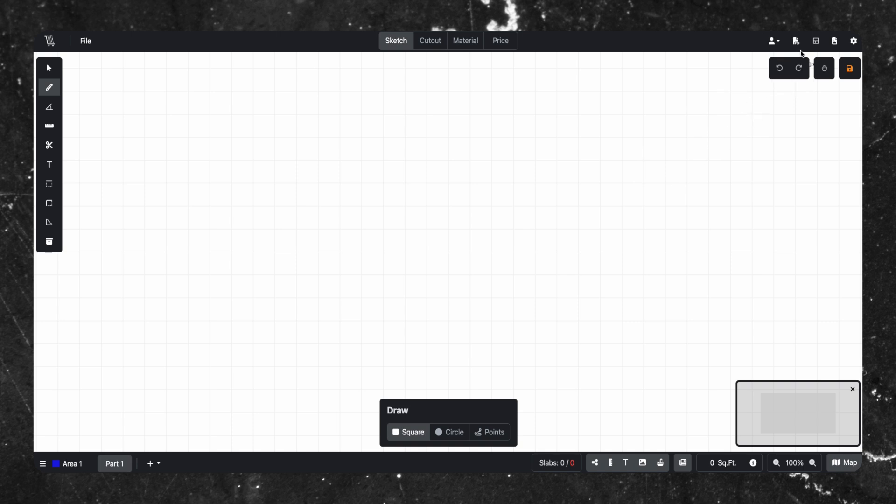
- Add a new blueprint named Kitchen from an uploaded floor plan image file
click(835, 45)
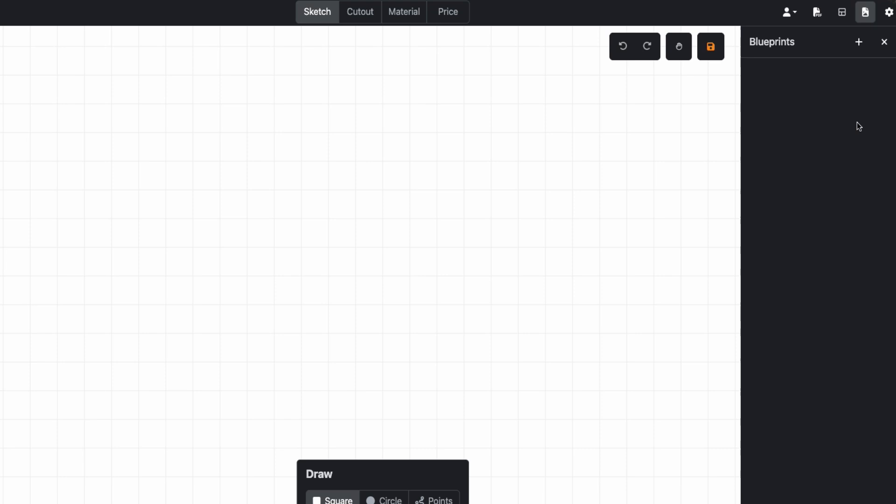
click(861, 42)
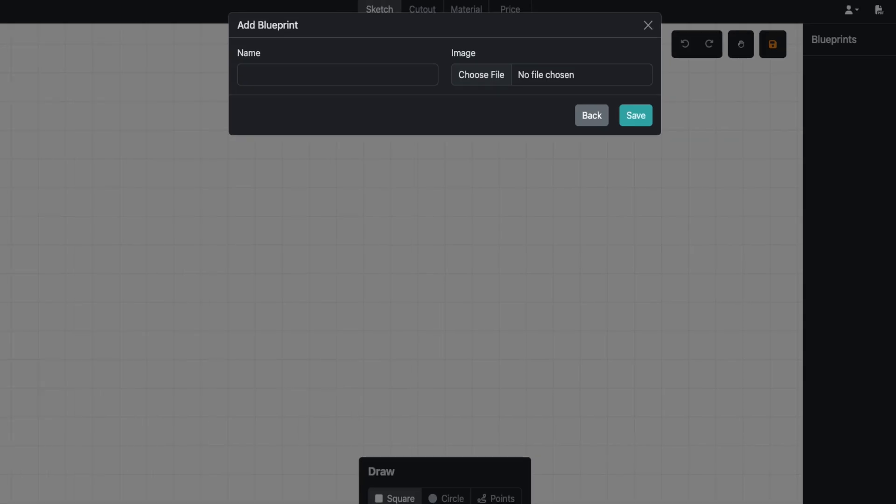
click(495, 74)
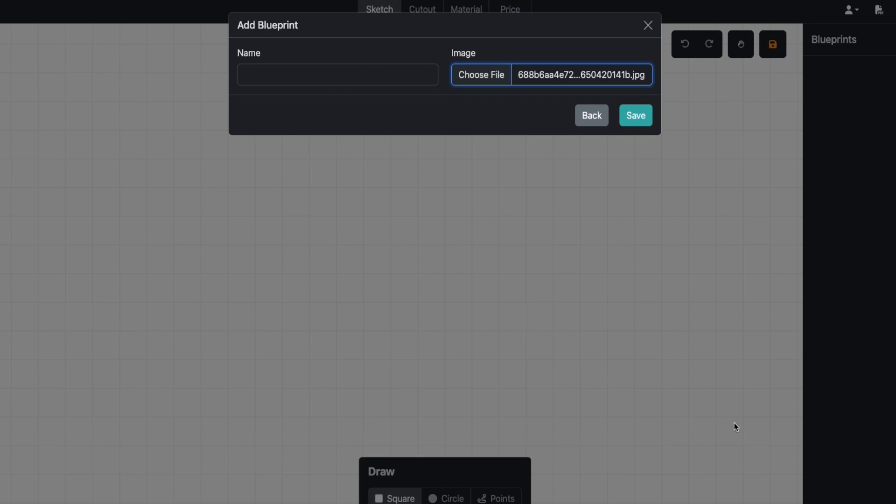
click(306, 79)
text(Kitchen)
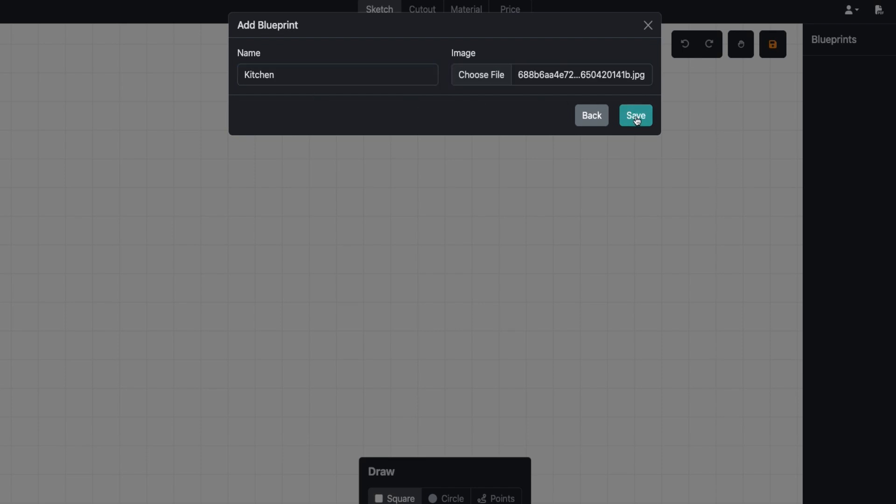
click(637, 121)
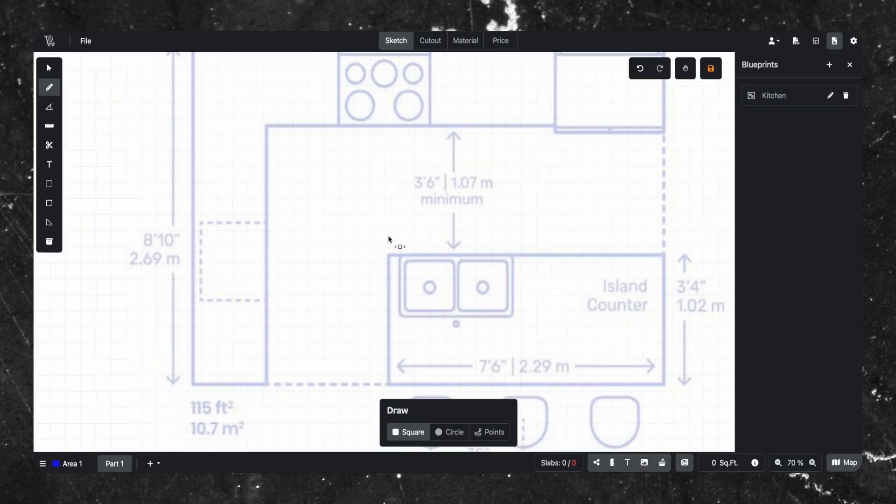
scroll(389, 239, down, 4)
scroll(429, 253, up, 2)
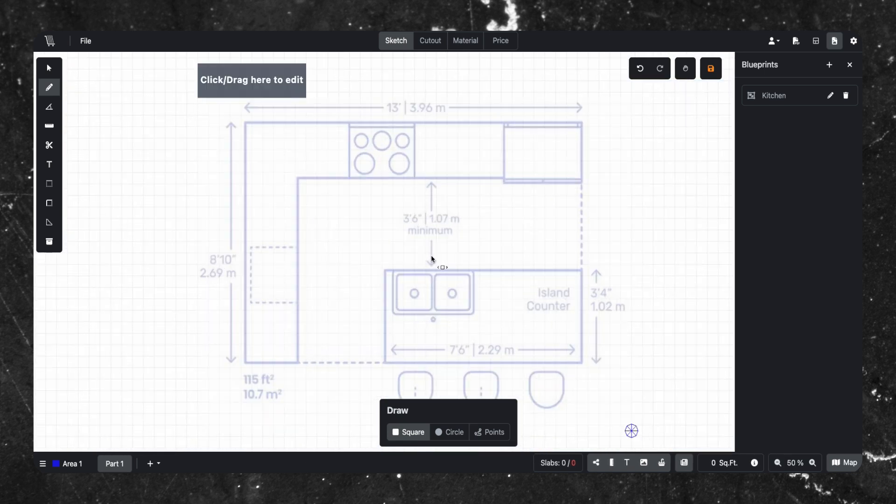
scroll(430, 255, down, 1)
scroll(406, 260, up, 1)
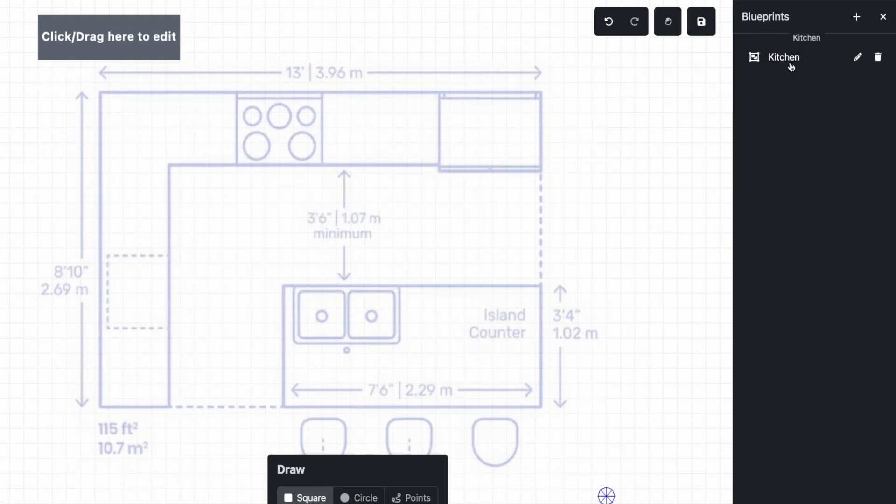
- Open the Kitchen blueprint's edit dialog and its delete confirmation, dismissing both without changes
click(791, 67)
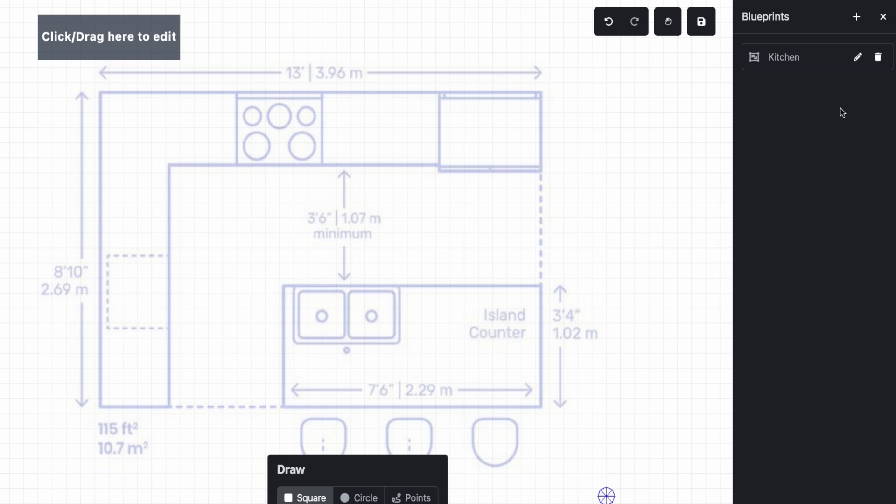
click(857, 57)
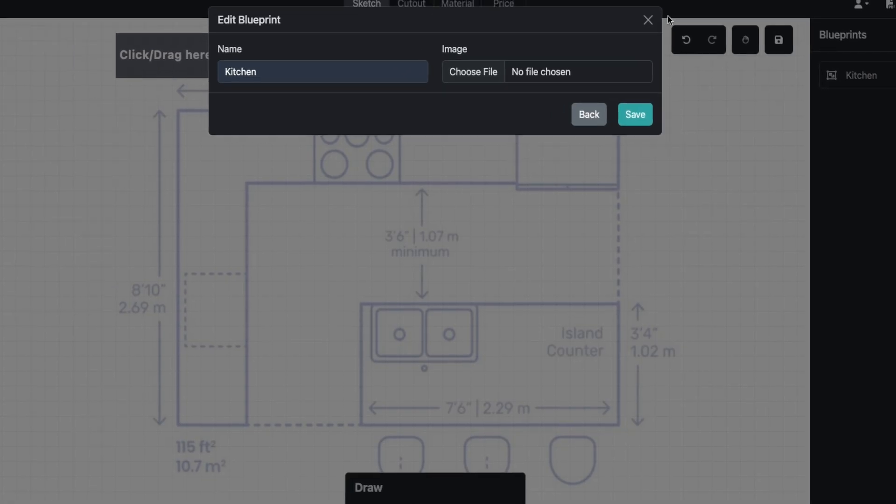
click(648, 20)
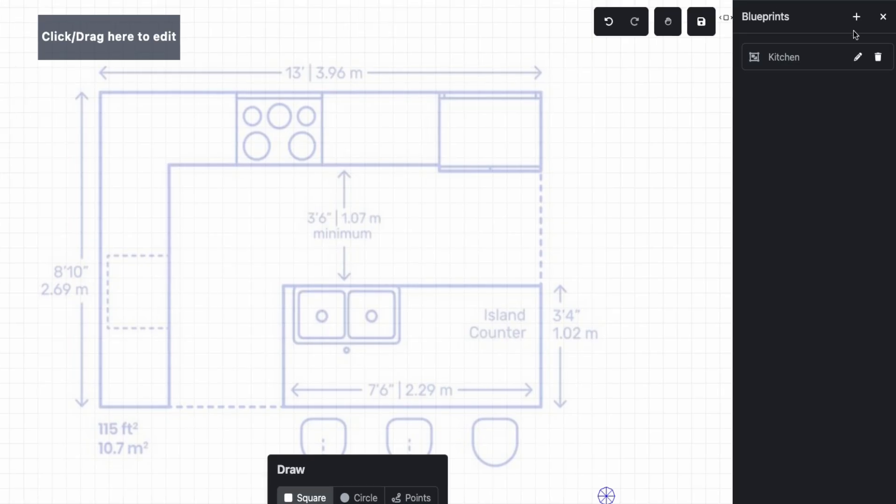
click(877, 58)
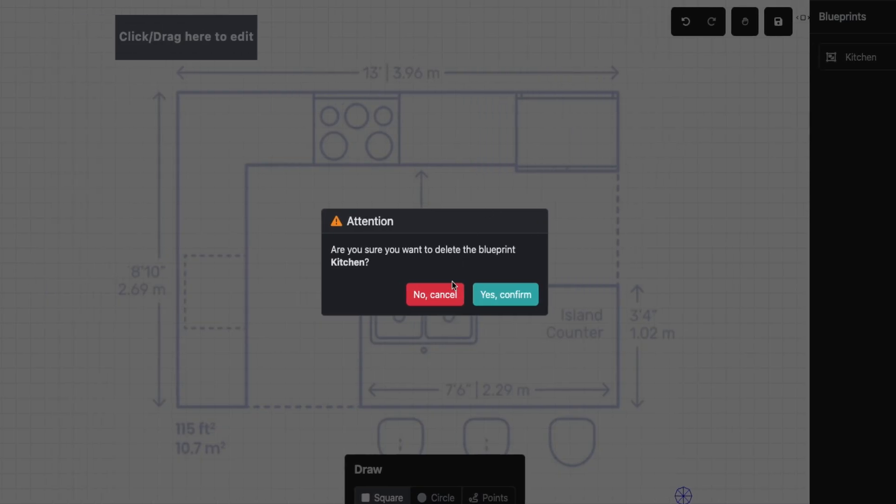
click(498, 301)
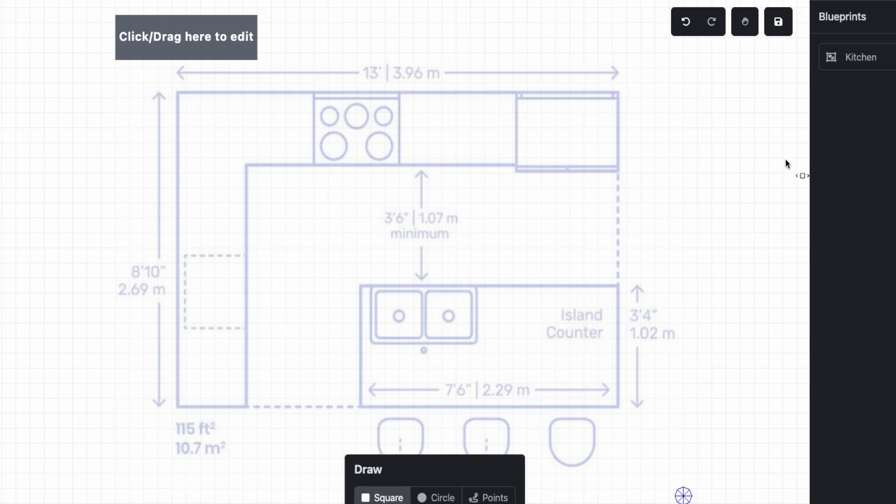
- Adjust the blueprint's opacity with its slider, returning it to the original level
click(198, 54)
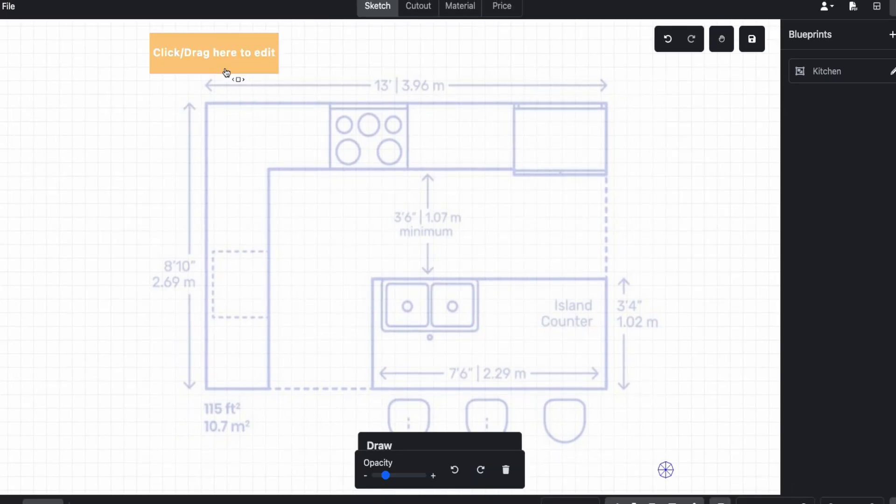
mouse_move(385, 475)
mouse_down()
mouse_move(423, 477)
mouse_move(382, 482)
mouse_up()
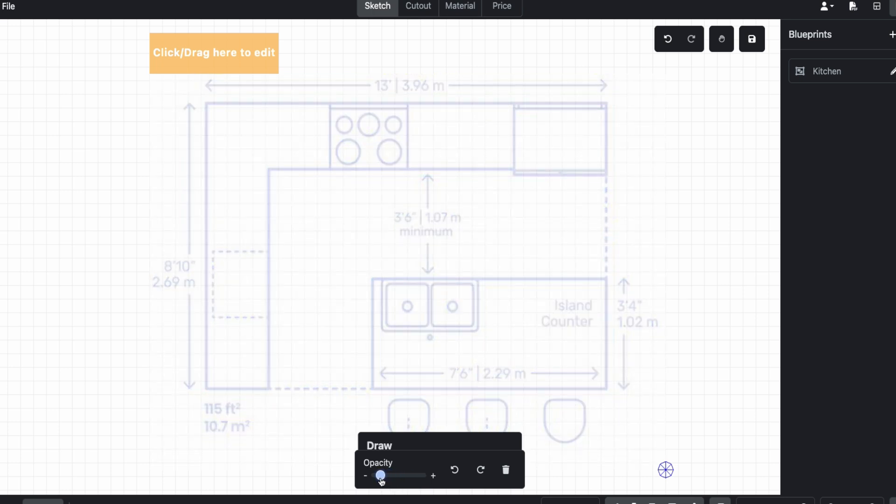
drag(383, 482, 386, 481)
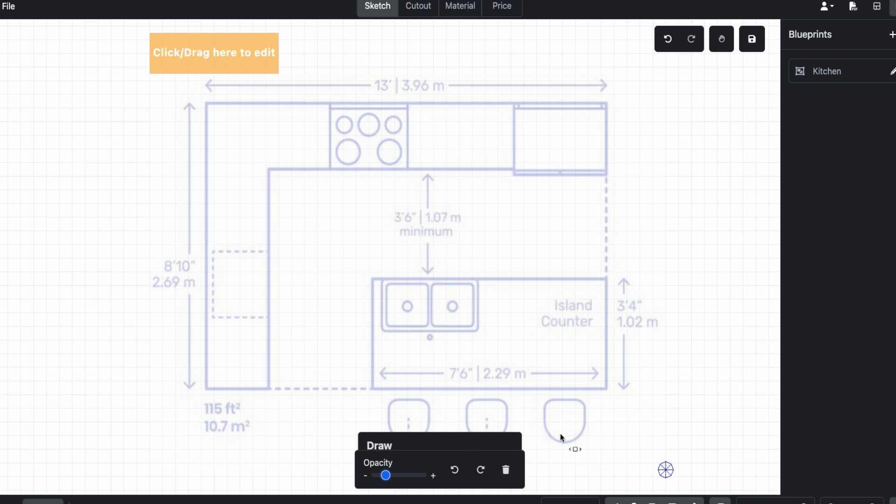
- Rotate the blueprint several times in both directions, ending at its original orientation
click(481, 471)
click(481, 472)
click(480, 473)
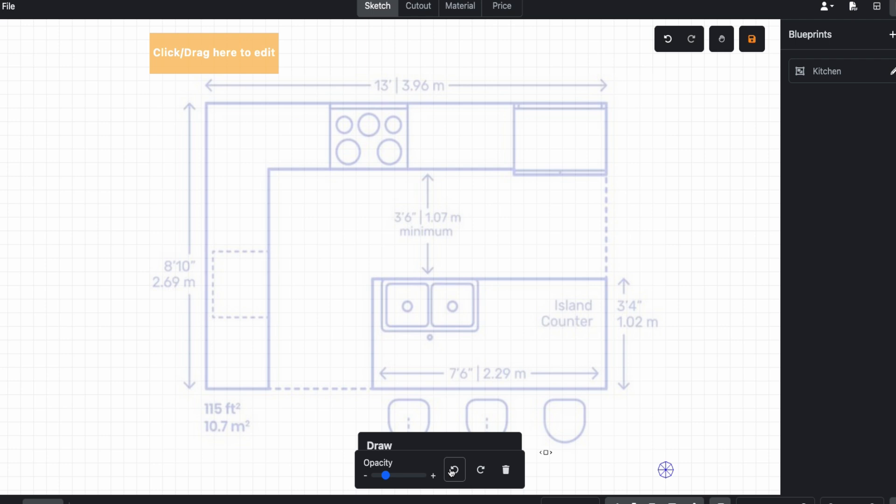
click(452, 472)
click(452, 472)
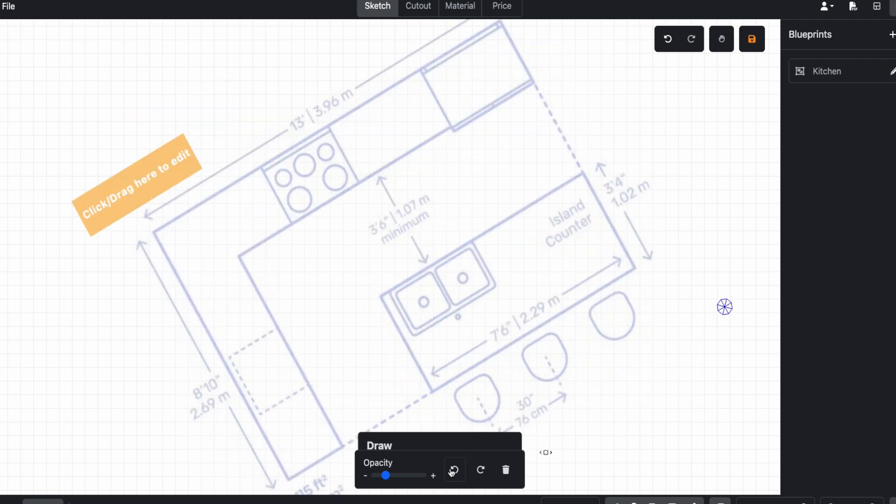
click(479, 471)
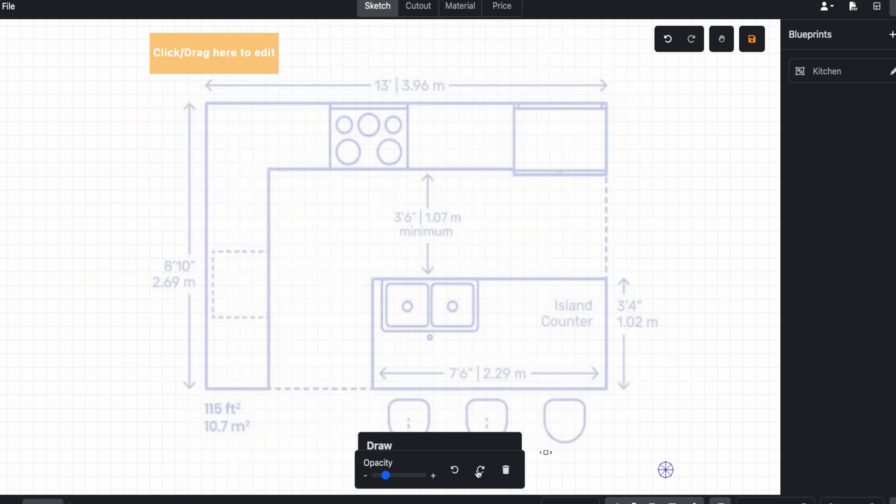
- Remove the blueprint from the canvas and place the Kitchen blueprint onto the canvas again
click(506, 470)
click(800, 74)
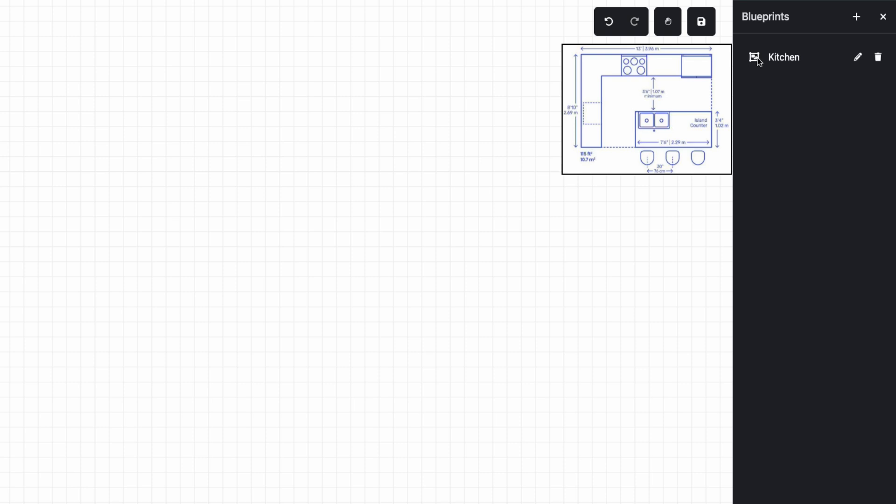
click(784, 59)
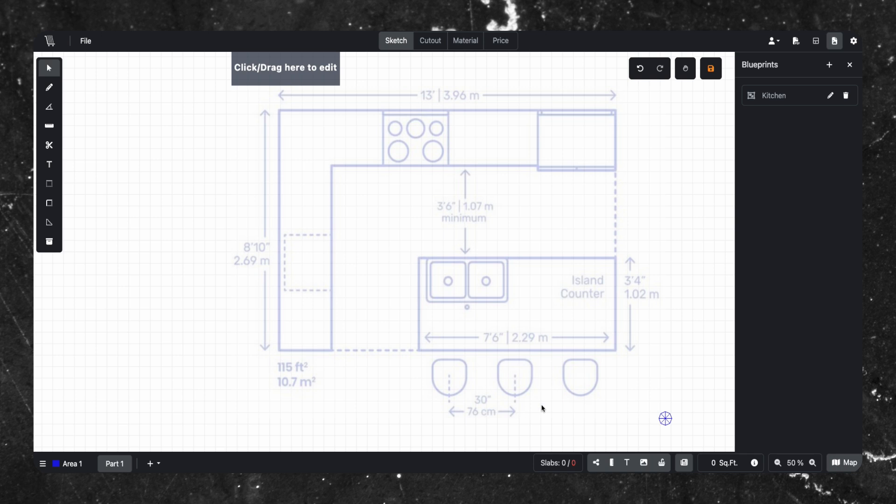
- Trace an L-shaped countertop over the blueprint's top and left counter runs using the Draw tool's Points mode
drag(667, 421, 622, 423)
scroll(623, 202, up, 1)
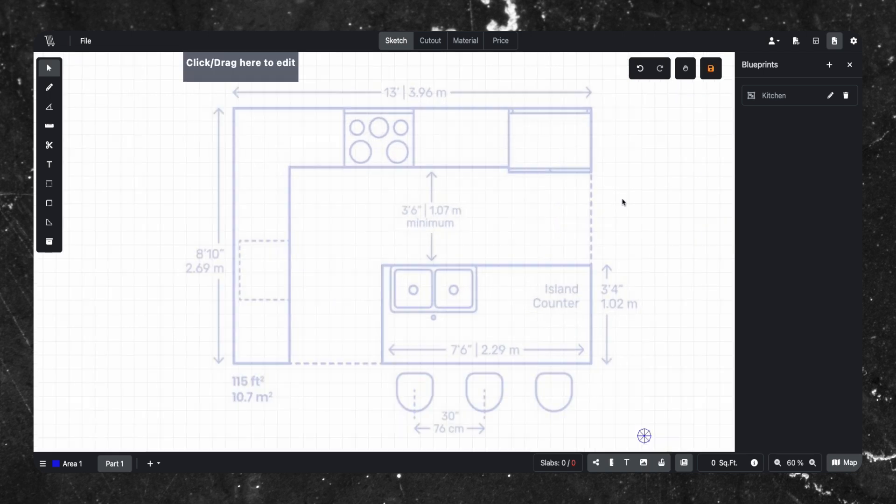
scroll(628, 293, down, 1)
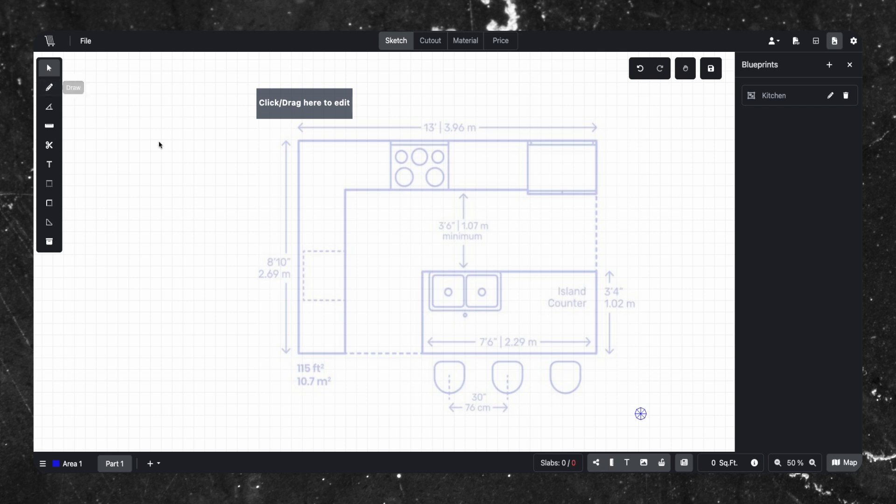
click(49, 86)
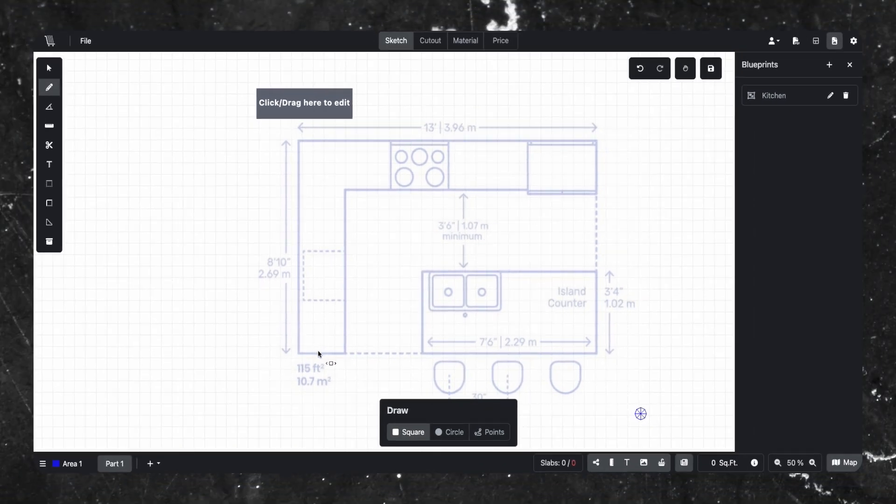
mouse_move(318, 352)
mouse_down()
mouse_move(332, 146)
mouse_move(597, 141)
mouse_move(315, 365)
mouse_move(319, 350)
mouse_up()
click(446, 145)
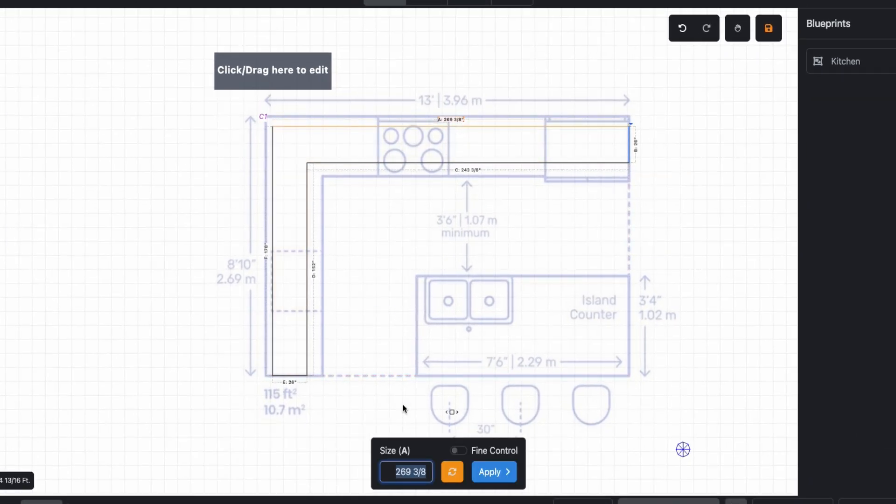
click(338, 419)
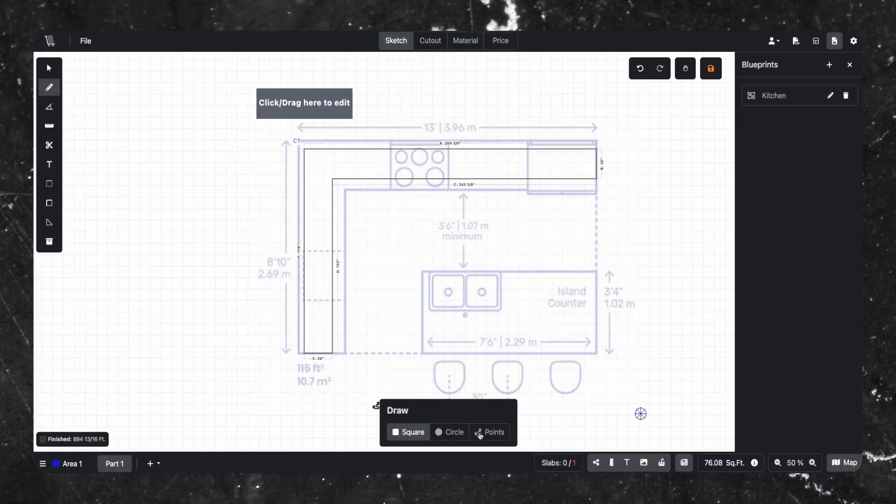
click(480, 432)
click(299, 353)
click(298, 140)
- Draw a second L-shaped outline point by point around the blueprint's outer top and left counter edges
scroll(301, 148, up, 2)
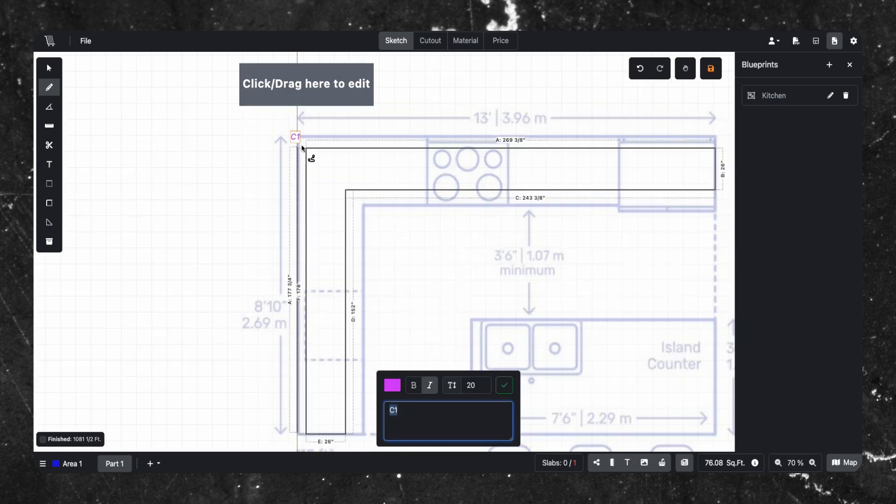
click(298, 135)
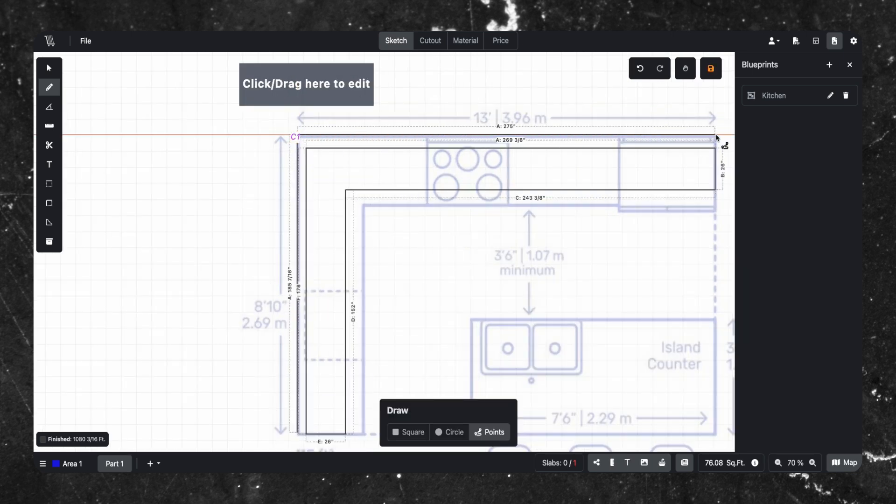
click(716, 135)
click(717, 207)
click(364, 207)
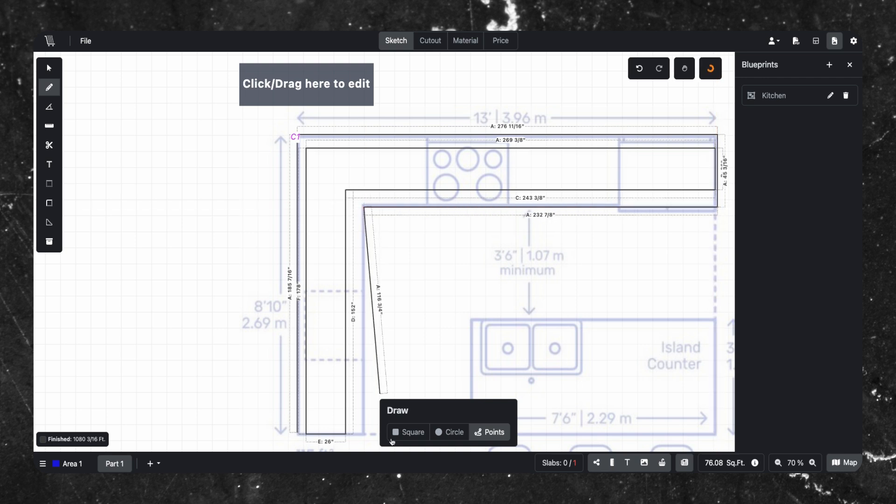
click(364, 433)
click(298, 434)
scroll(307, 372, down, 3)
scroll(306, 367, up, 1)
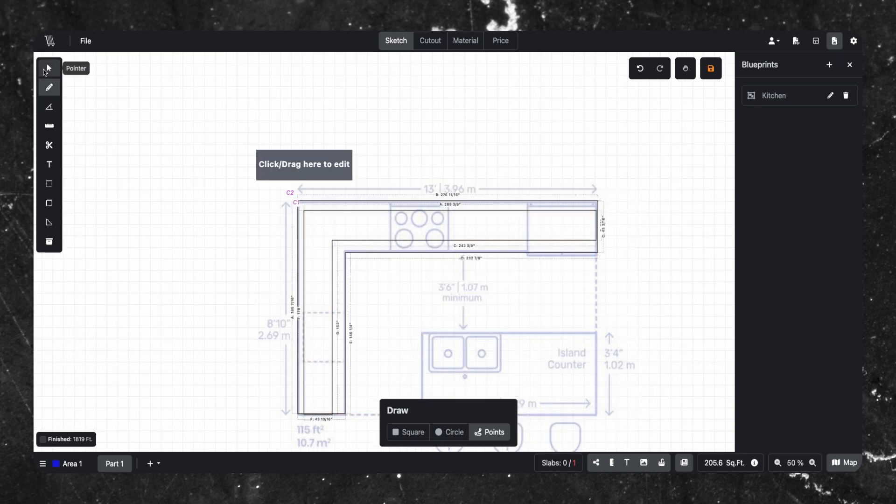
- Set the first countertop's top edge A to 156 3/8
click(44, 70)
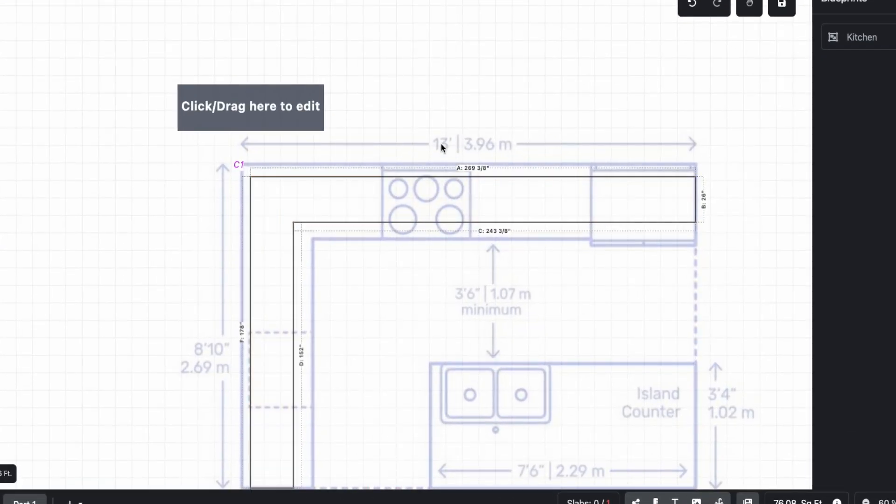
click(474, 177)
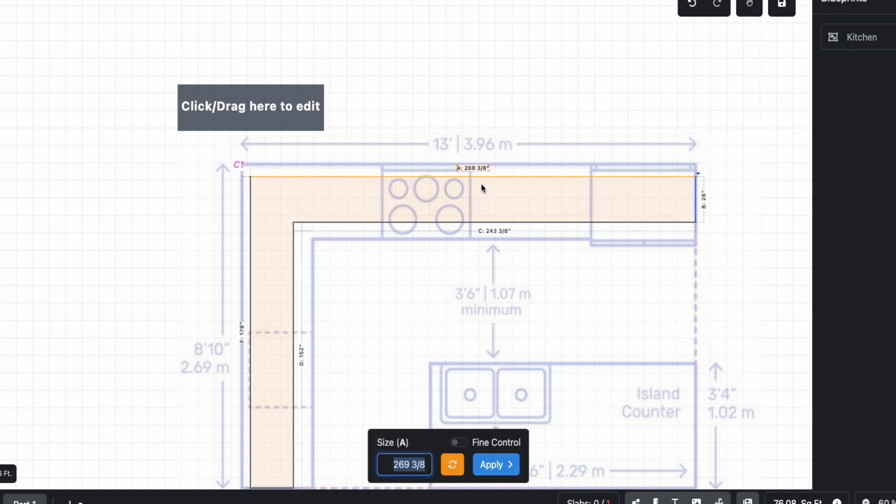
text(156 3/8)
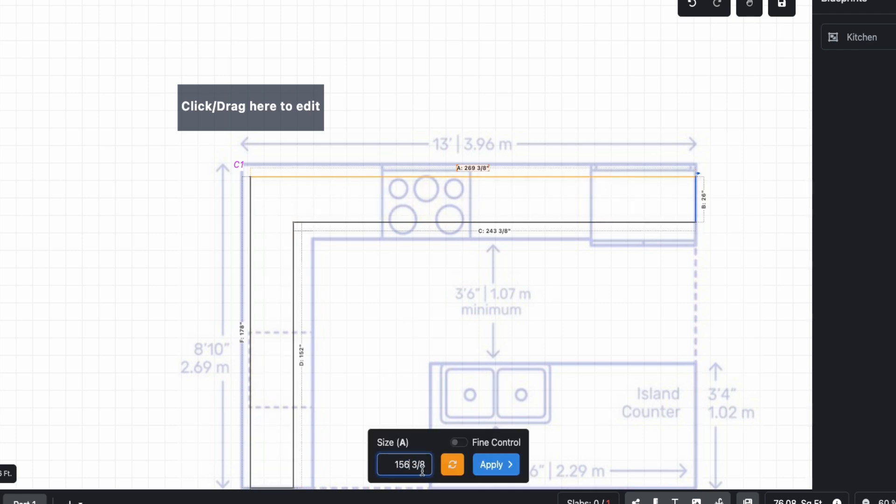
click(483, 466)
- Set the countertop's left edge F to 106
click(244, 329)
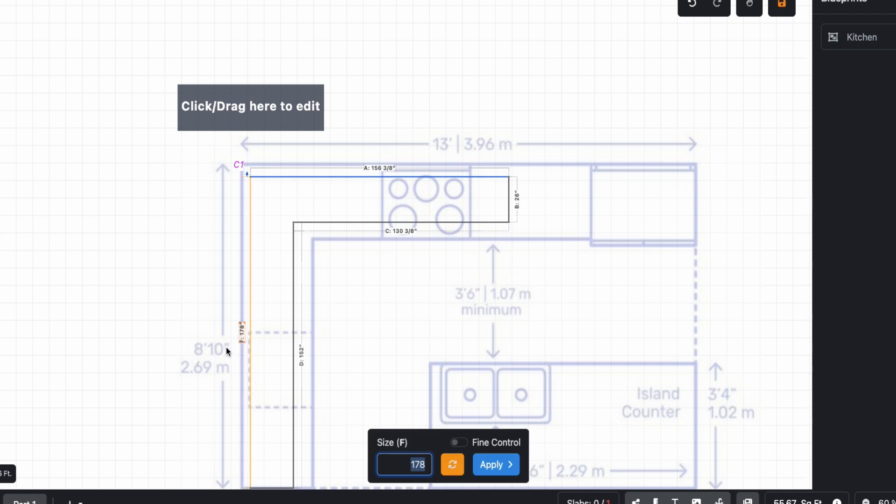
drag(406, 465, 428, 466)
text(106)
click(495, 465)
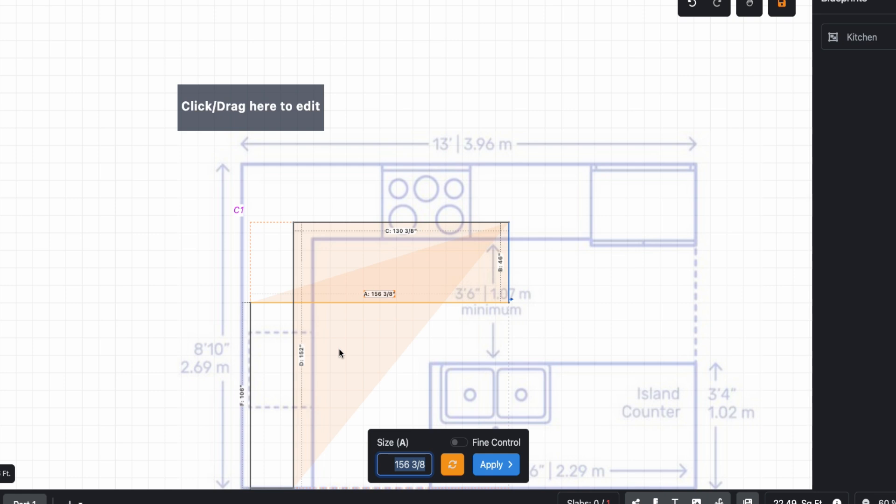
- Undo the misapplied edit and reapply 106 to the L countertop's left edge F with its anchor direction flipped
key(ctrl+z)
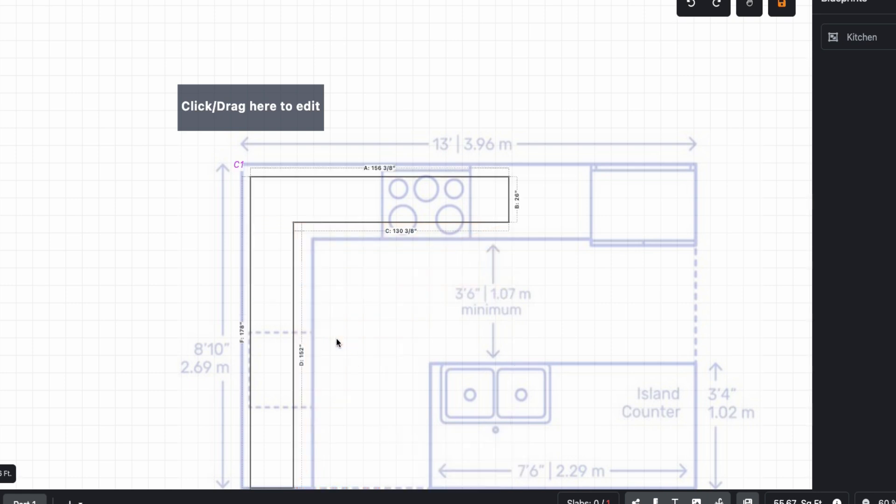
click(243, 331)
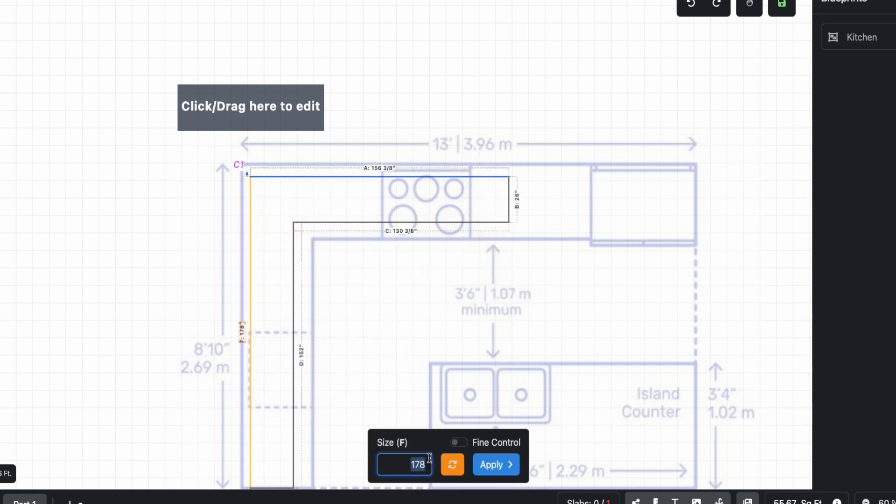
text(106)
click(453, 465)
click(453, 465)
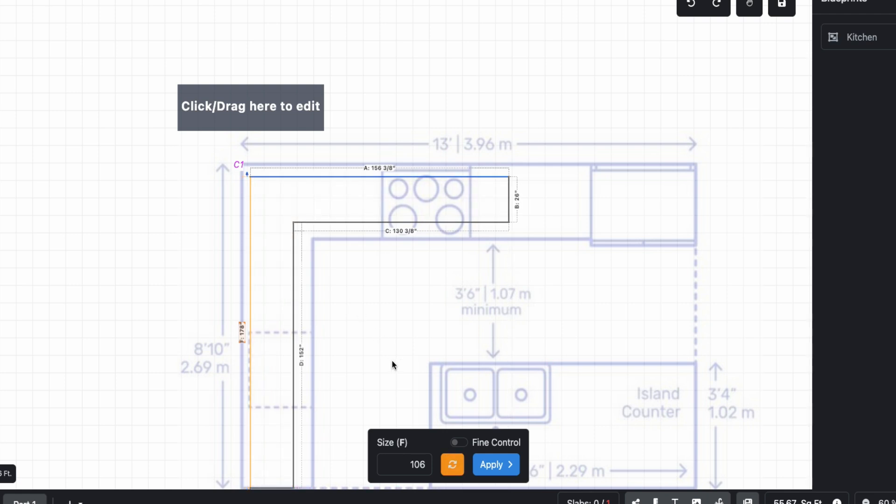
click(451, 465)
scroll(364, 435, down, 2)
scroll(313, 477, up, 3)
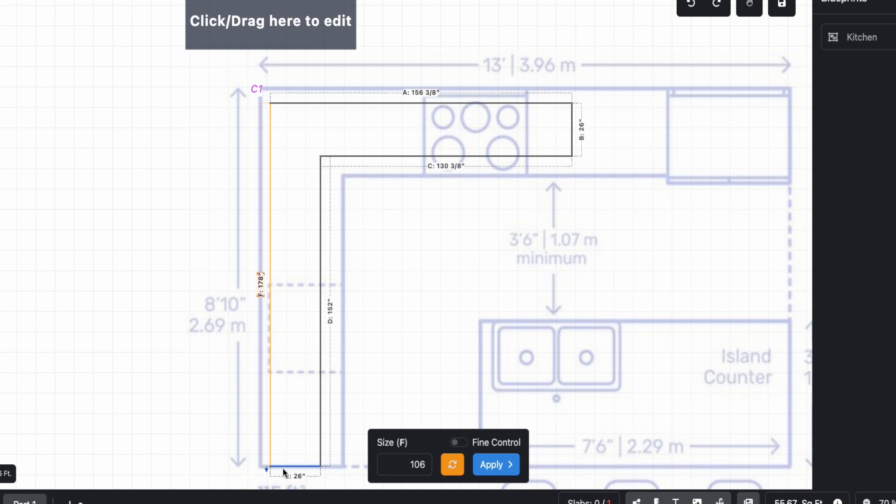
click(485, 465)
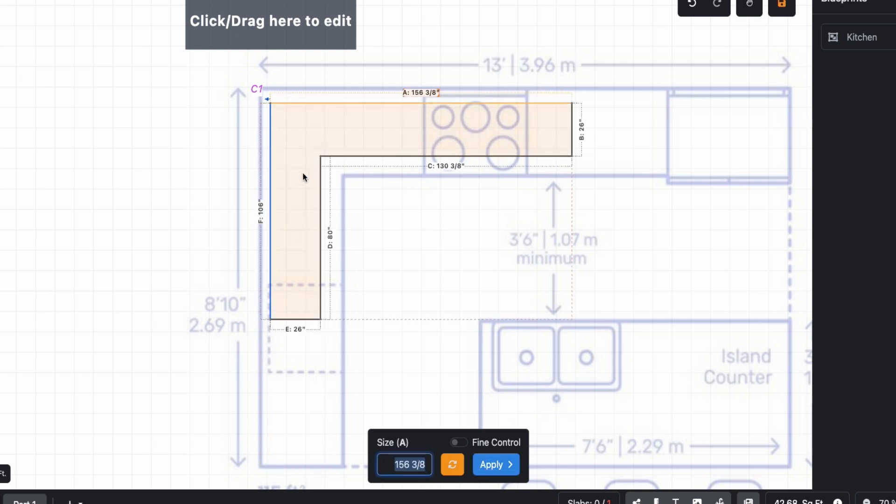
- Zoom and pan around the traced L-shaped countertop to inspect it against the blueprint
scroll(286, 233, down, 1)
scroll(374, 276, down, 1)
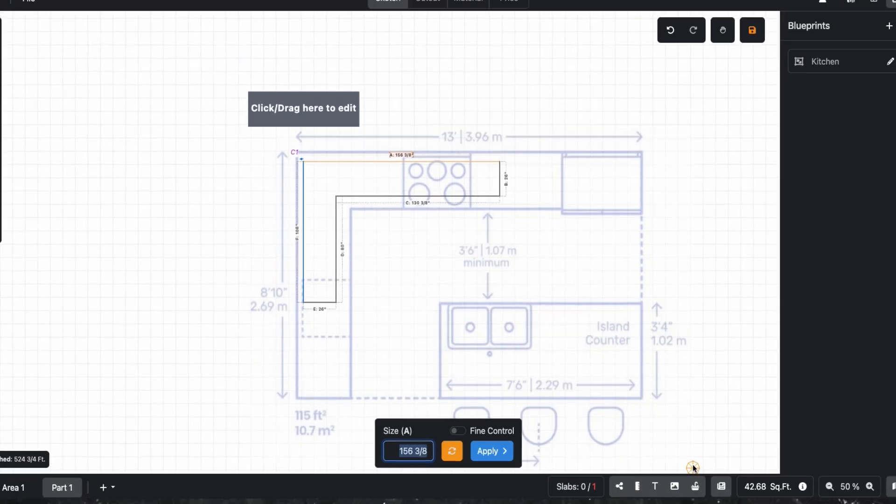
drag(697, 470, 573, 351)
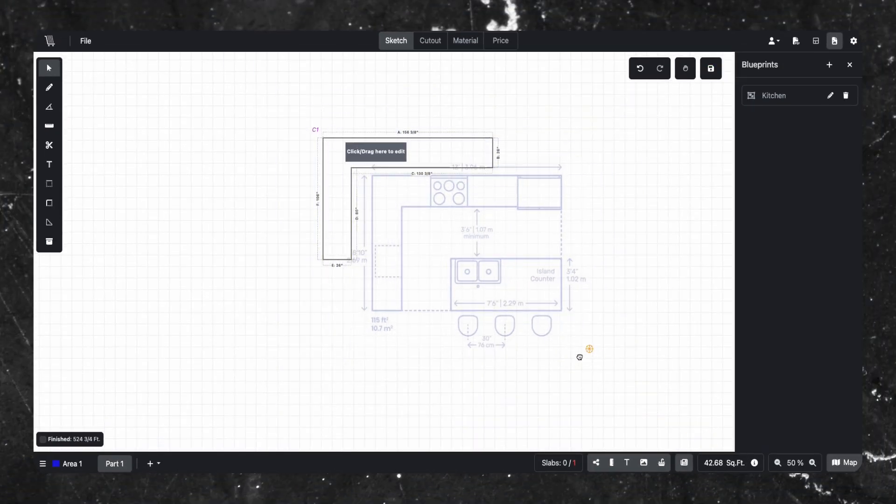
drag(340, 155, 395, 201)
scroll(461, 224, up, 1)
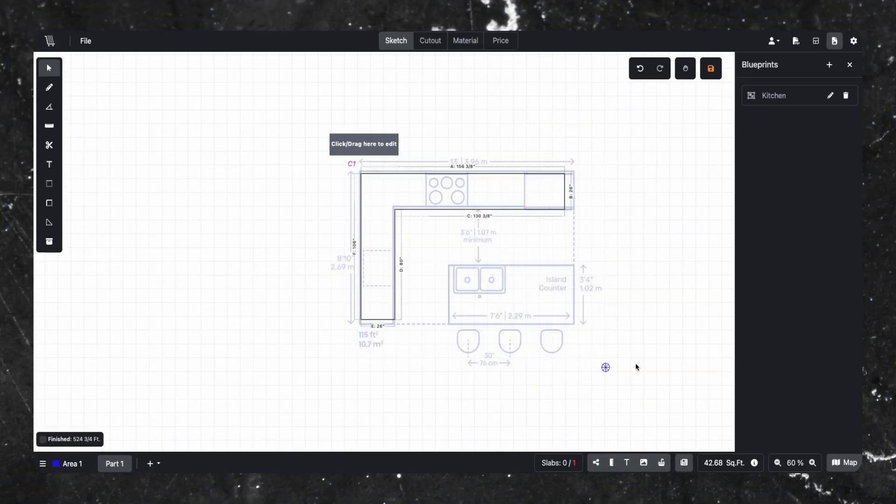
scroll(568, 280, up, 1)
scroll(467, 251, up, 1)
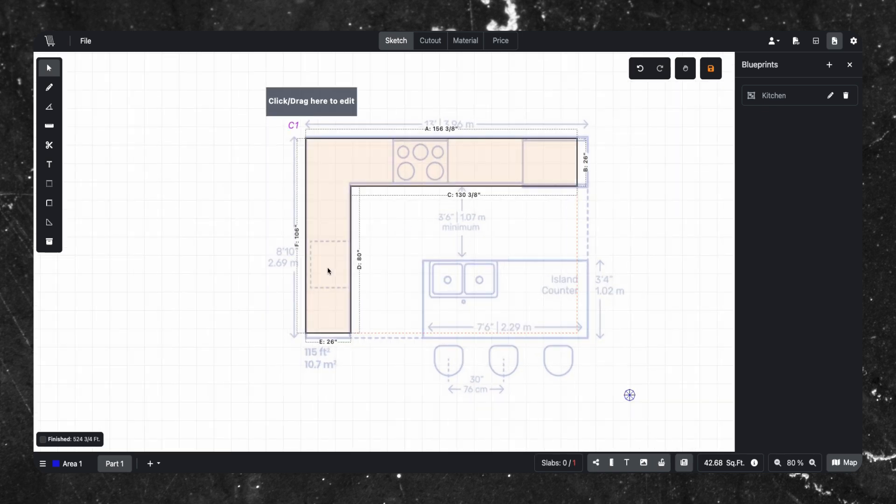
drag(331, 273, 335, 272)
drag(629, 394, 621, 388)
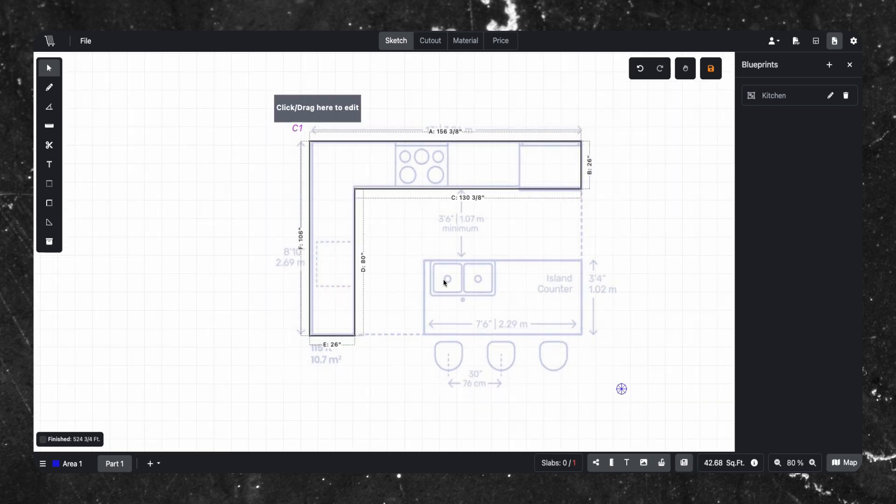
scroll(536, 183, up, 1)
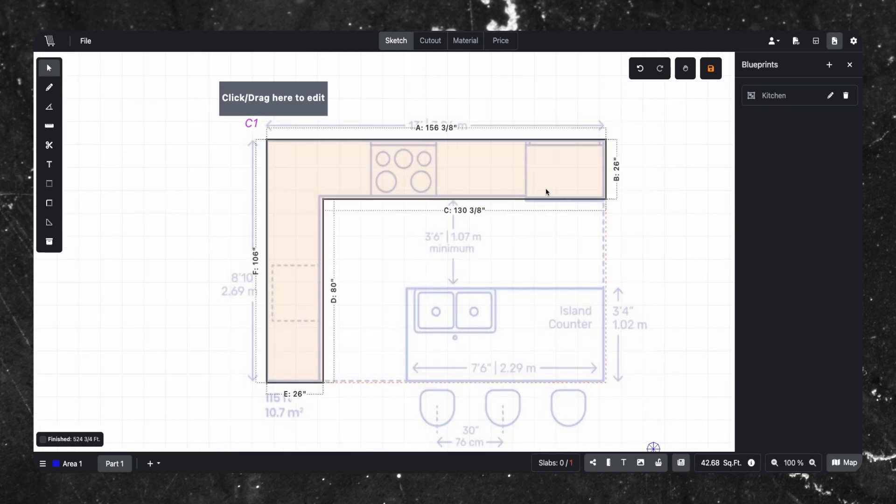
scroll(653, 446, down, 2)
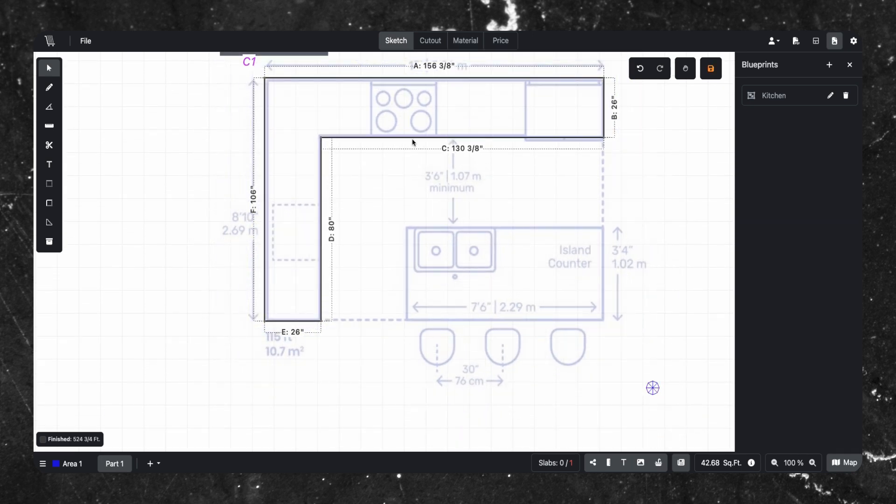
mouse_move(652, 389)
mouse_down()
mouse_move(644, 399)
mouse_move(655, 391)
mouse_up()
drag(472, 114, 470, 111)
drag(513, 226, 527, 280)
drag(437, 162, 436, 161)
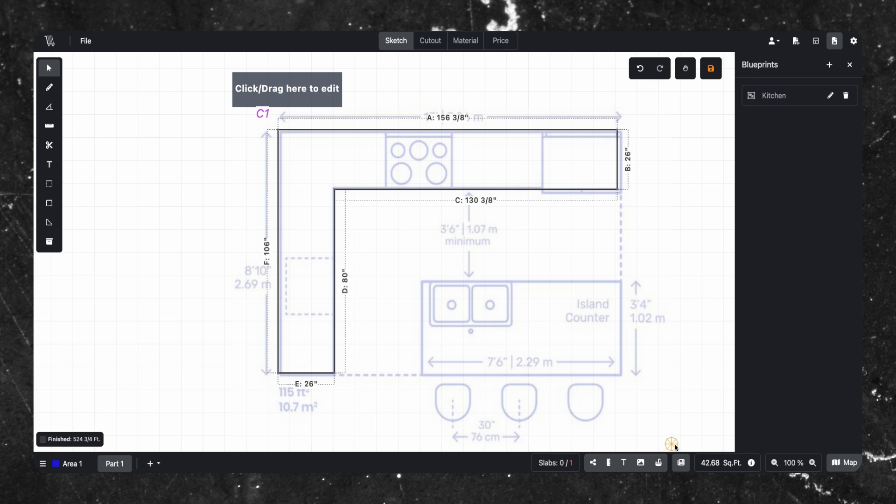
drag(670, 447, 659, 427)
drag(542, 132, 543, 134)
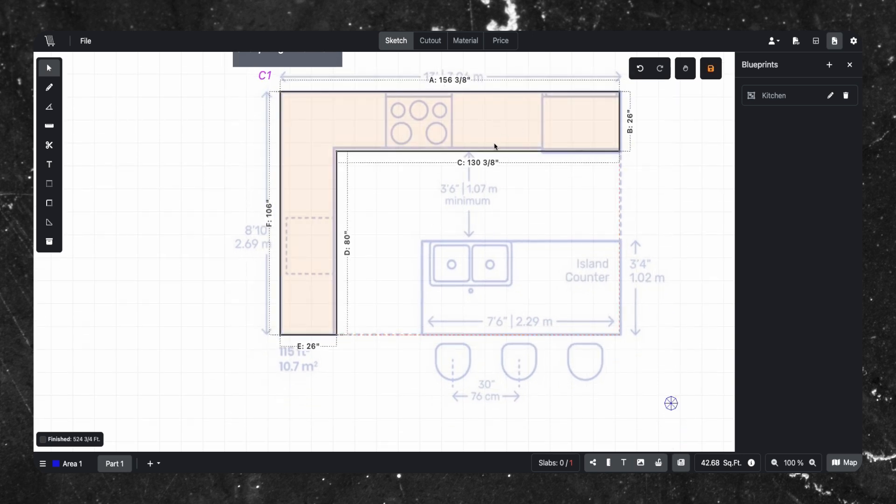
drag(408, 293, 402, 322)
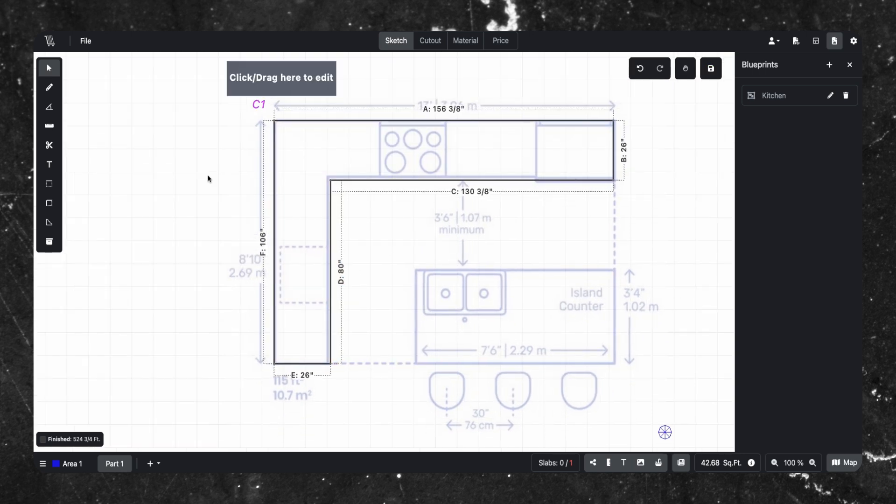
- Draw a rectangular countertop outline over the blueprint's island counter using the Draw tool's Square mode
click(49, 89)
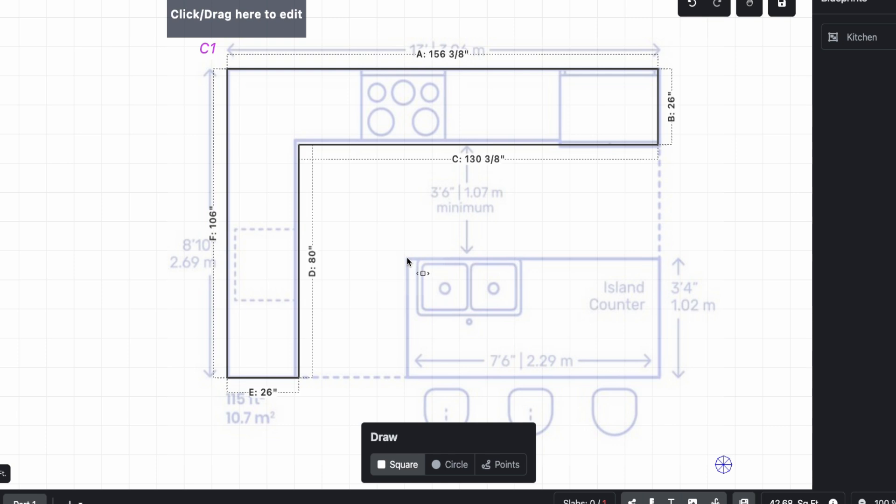
click(420, 290)
drag(489, 298, 515, 336)
drag(372, 309, 424, 314)
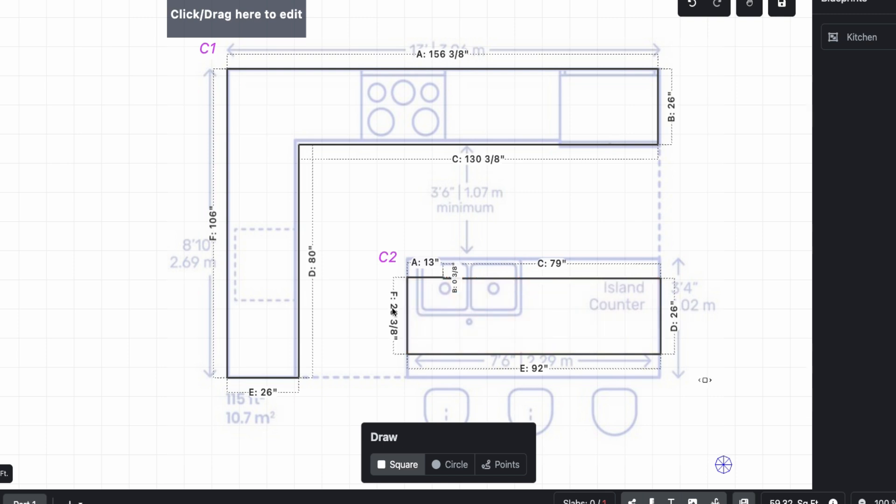
- Set the island outline's bottom edge to 90 and its right edge B to 40
click(538, 369)
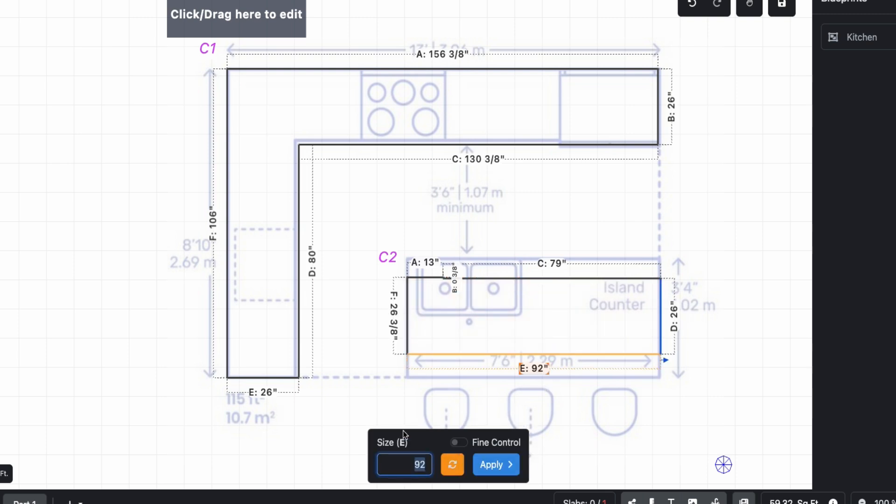
click(496, 465)
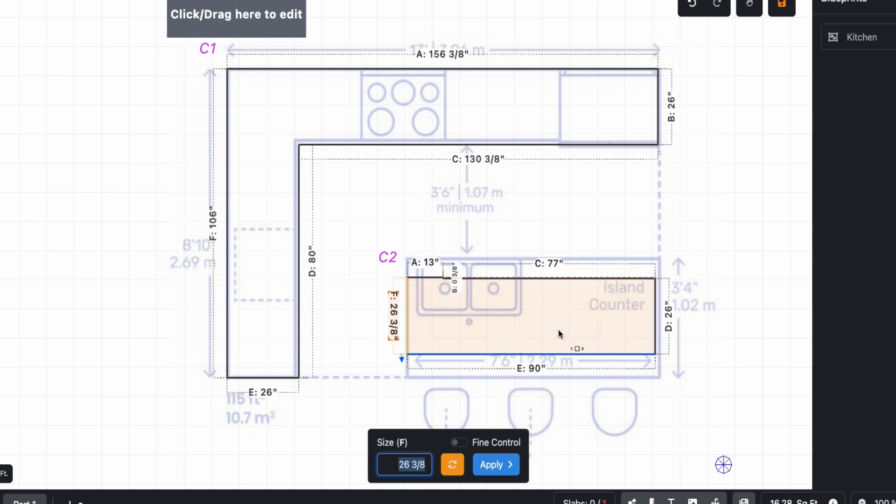
click(664, 306)
click(670, 320)
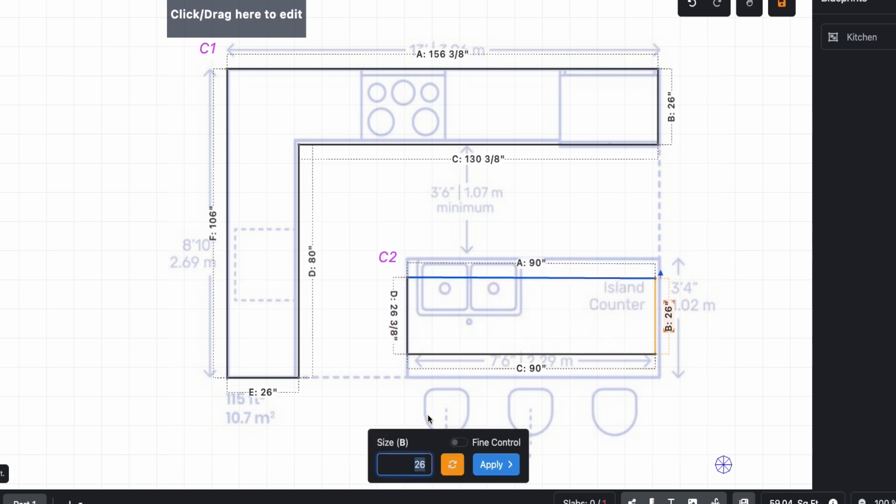
text(40)
click(491, 465)
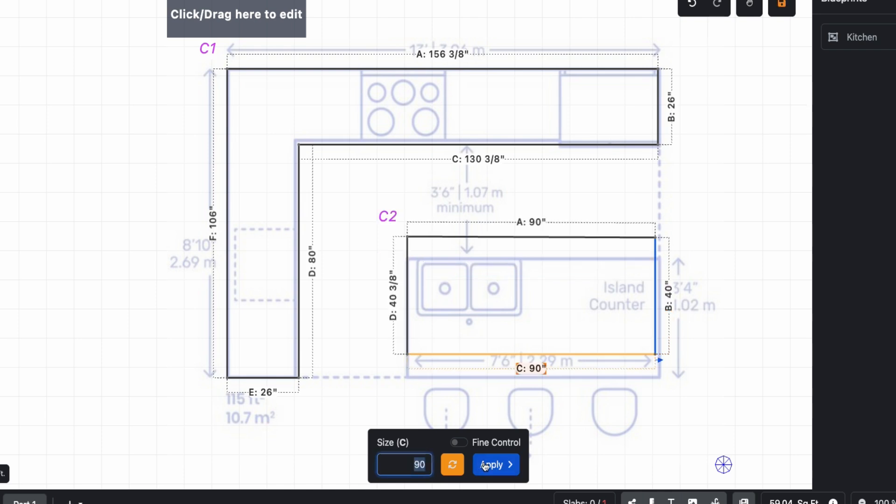
- Move the island outline down to align with the blueprint's island counter
drag(536, 315, 540, 331)
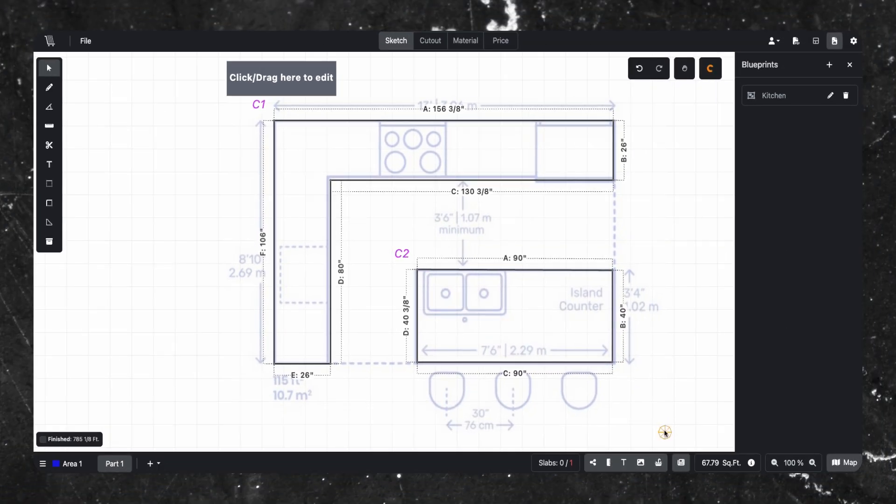
drag(664, 433, 655, 430)
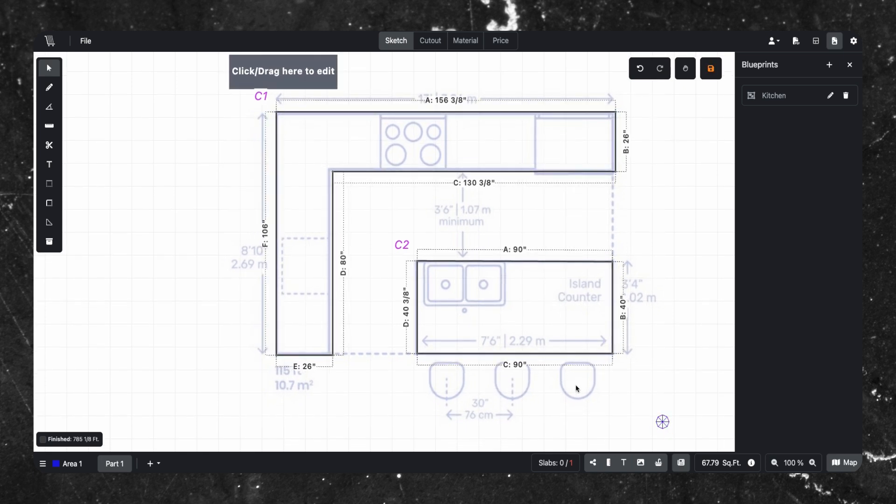
drag(316, 316, 314, 315)
click(512, 348)
click(640, 391)
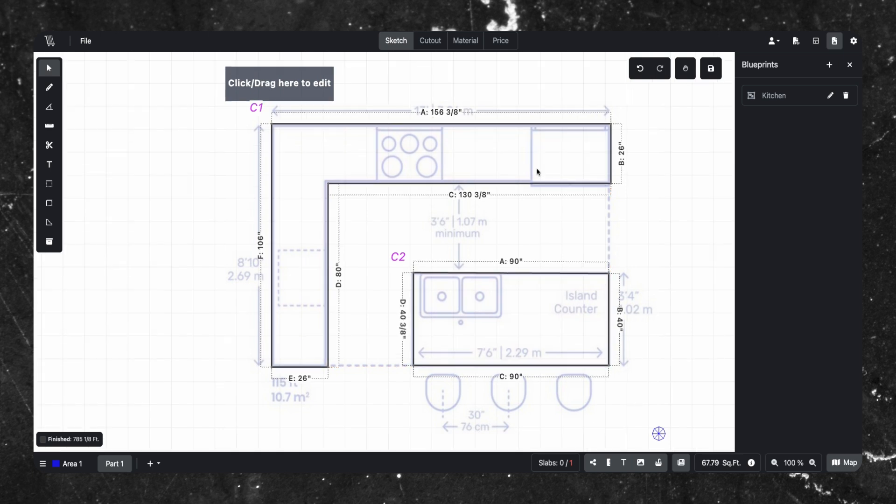
- Add a custom Cooktop cutout priced at 250.00 and place it over the blueprint's cooktop on the top counter
click(429, 41)
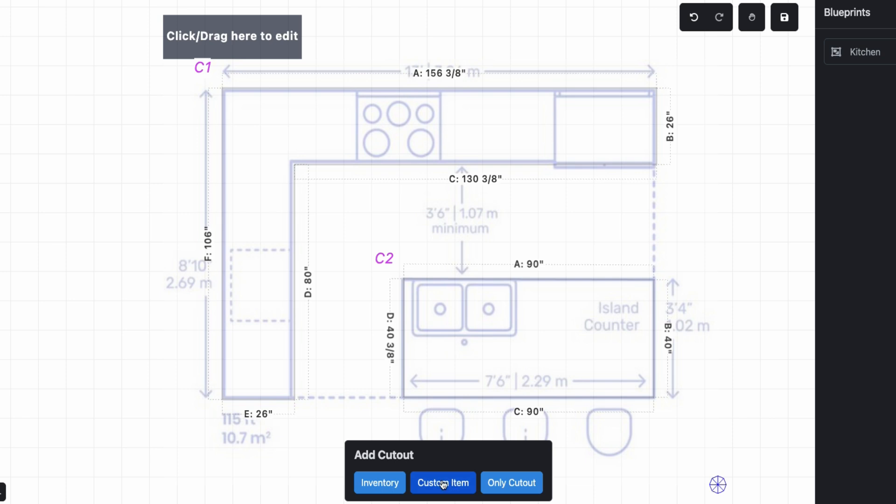
click(421, 479)
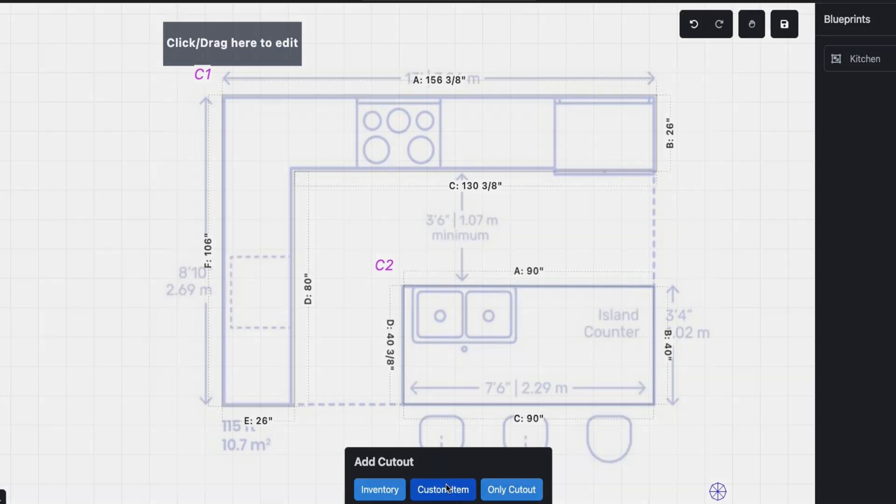
click(297, 53)
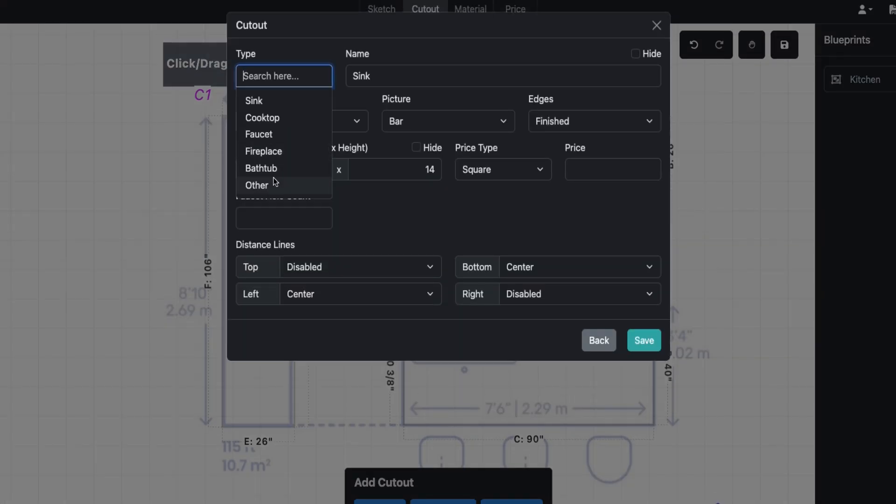
click(270, 118)
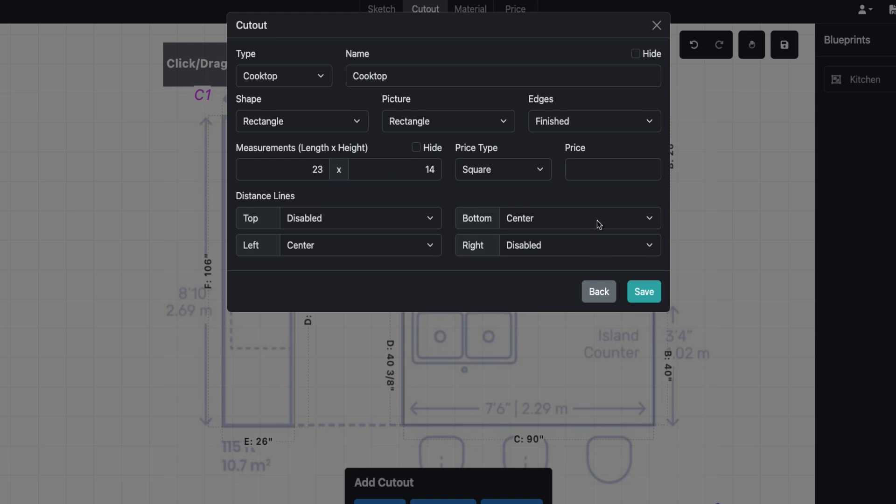
click(589, 177)
text(250.00)
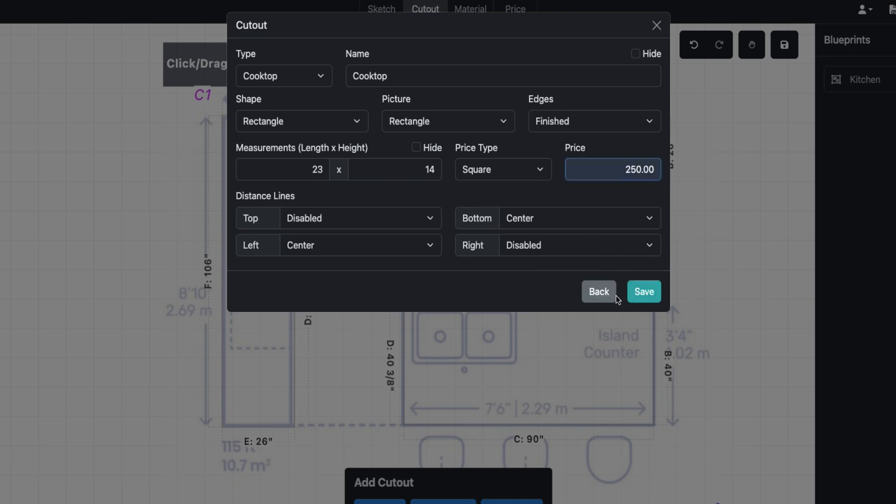
click(644, 291)
click(398, 152)
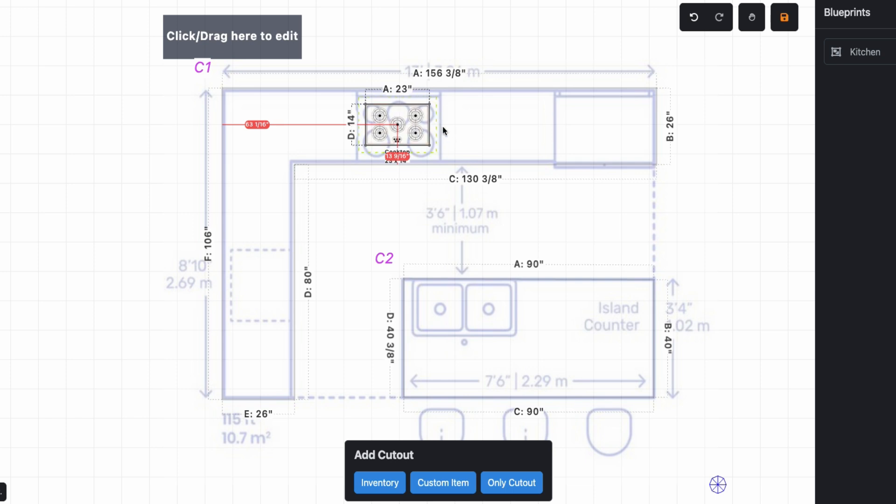
- Resize the cooktop cutout by its corners to about 30 3/16 by 23 inches to cover the blueprint cooktop
drag(430, 149, 441, 162)
drag(434, 105, 441, 95)
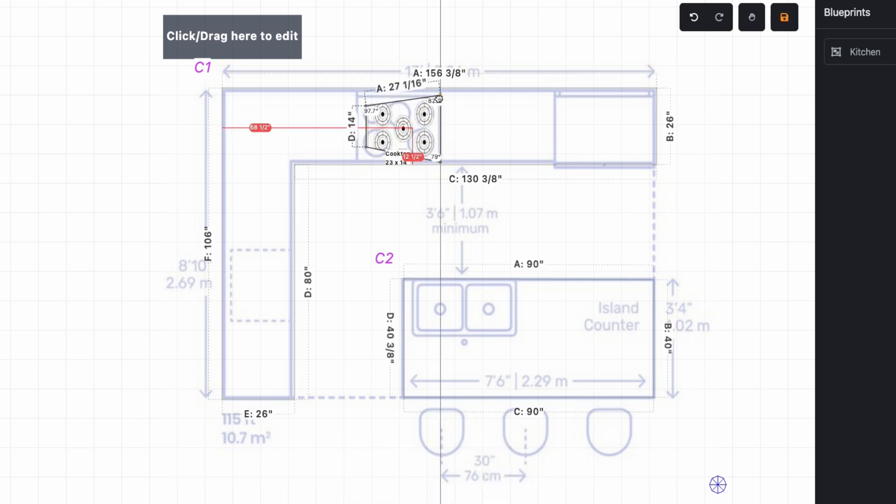
drag(366, 106, 357, 95)
drag(367, 148, 356, 162)
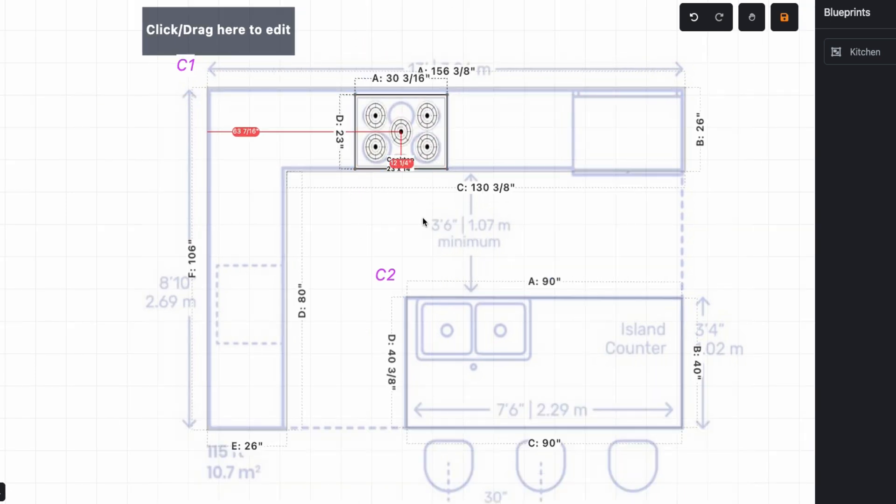
- Create a custom Sink cutout with the Double Bowl Rectangle picture and a faucet hole count of 0
click(54, 87)
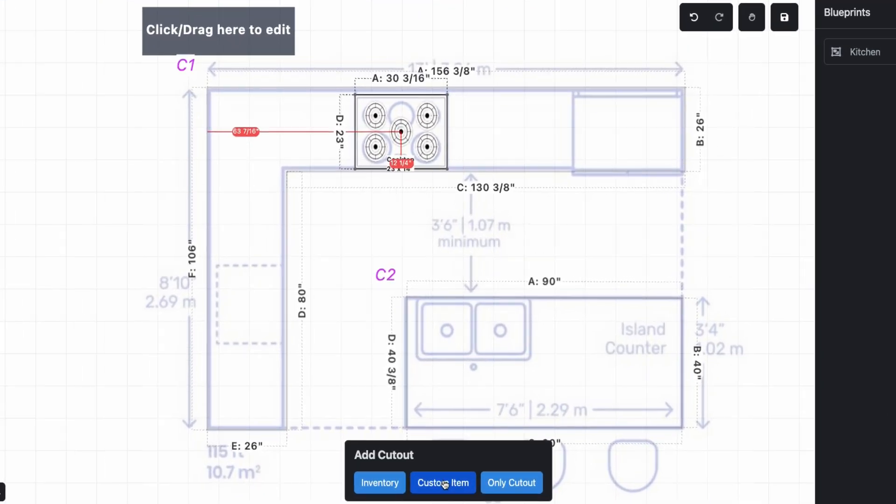
click(445, 432)
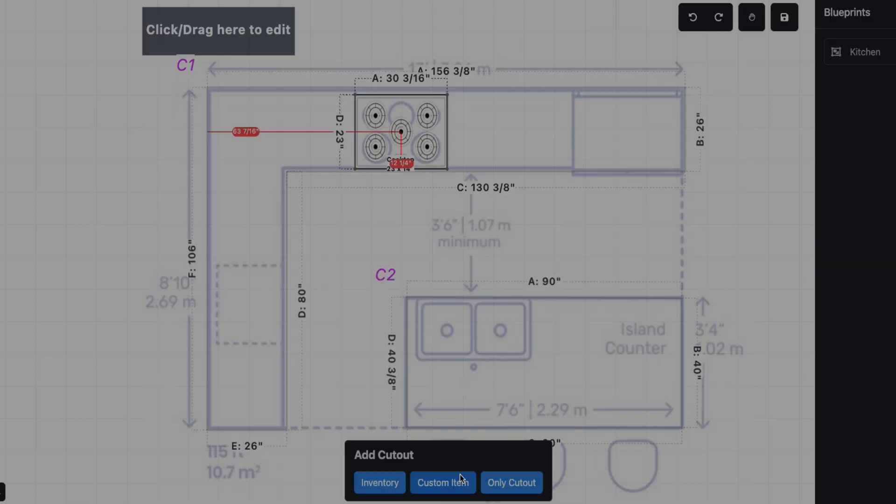
click(382, 53)
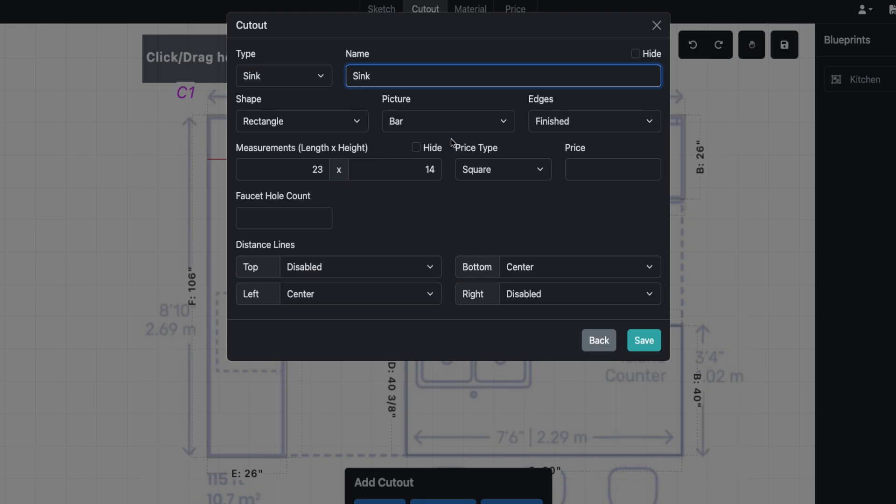
click(443, 125)
click(431, 182)
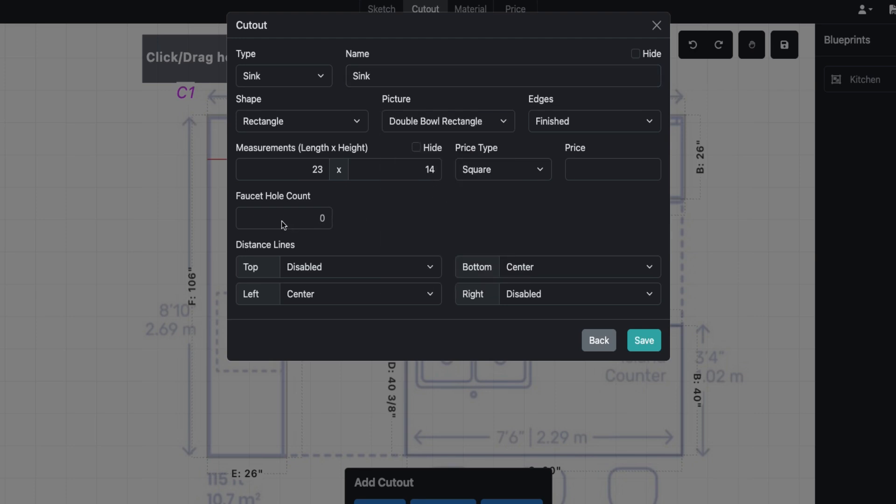
double_click(326, 225)
click(595, 179)
click(574, 200)
click(642, 340)
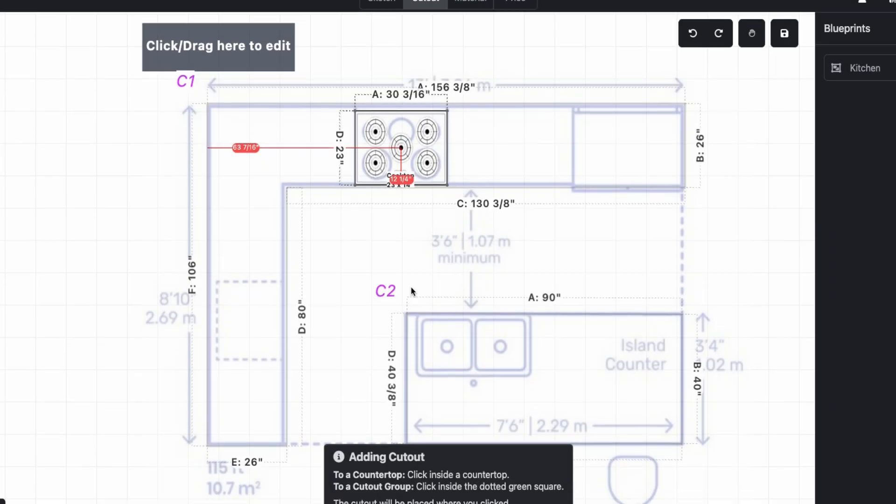
- Place the sink cutout inside the island counter and move it over the blueprint's double sink
click(472, 383)
scroll(497, 368, up, 5)
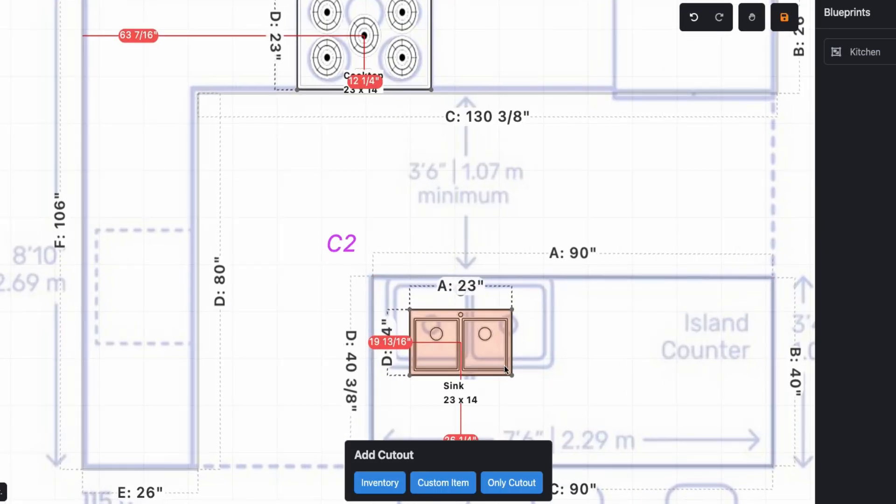
mouse_move(510, 275)
click(538, 277)
click(537, 280)
click(537, 280)
click(537, 280)
click(538, 280)
click(538, 280)
click(538, 280)
double_click(539, 280)
click(539, 280)
click(538, 279)
click(538, 279)
click(468, 336)
mouse_move(468, 336)
mouse_down()
mouse_move(468, 355)
mouse_move(469, 335)
mouse_move(476, 343)
mouse_up()
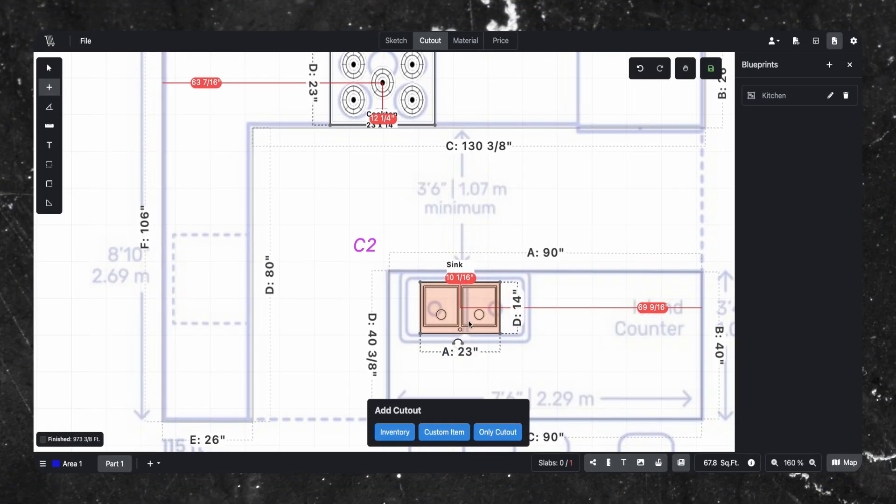
- Resize the sink cutout by its corners to about 37 1/2 by 18 11/16 inches to cover the blueprint sink
scroll(469, 323, up, 1)
click(49, 68)
drag(415, 282, 393, 271)
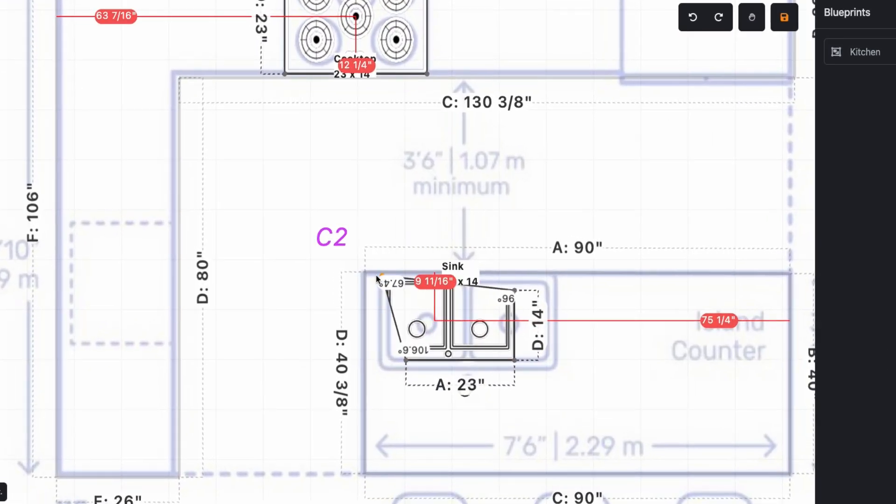
drag(406, 360, 382, 364)
drag(512, 290, 559, 276)
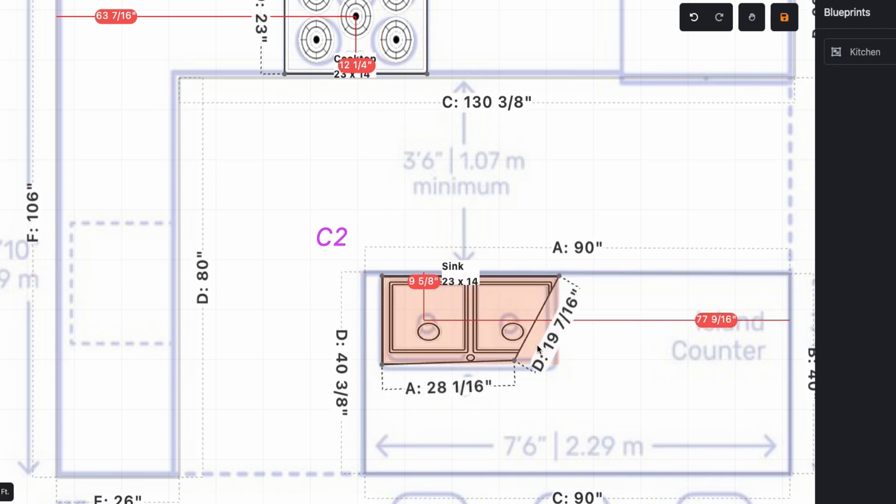
drag(515, 360, 557, 366)
drag(477, 365, 477, 369)
drag(382, 312, 379, 312)
drag(560, 277, 557, 279)
scroll(509, 396, up, 5)
drag(510, 393, 511, 410)
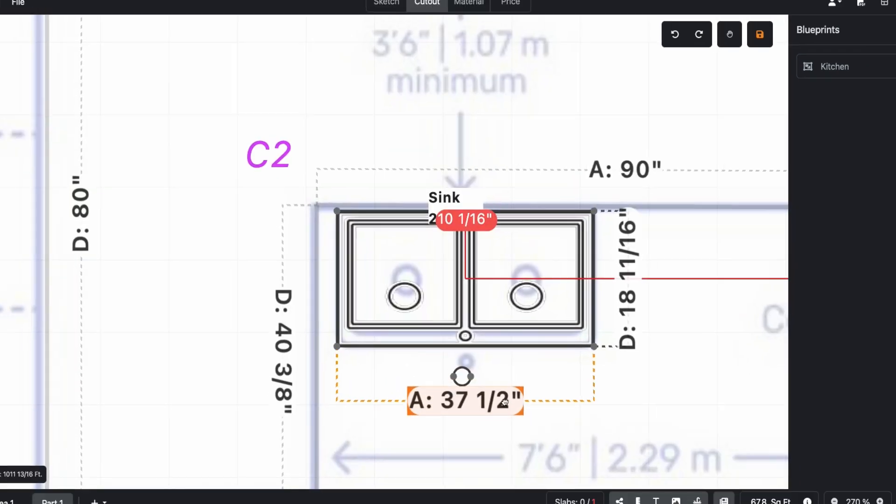
click(462, 379)
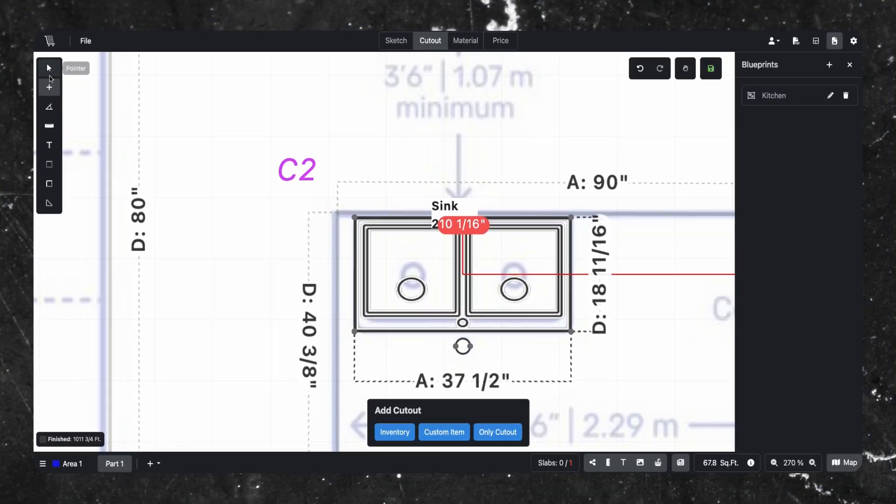
click(48, 67)
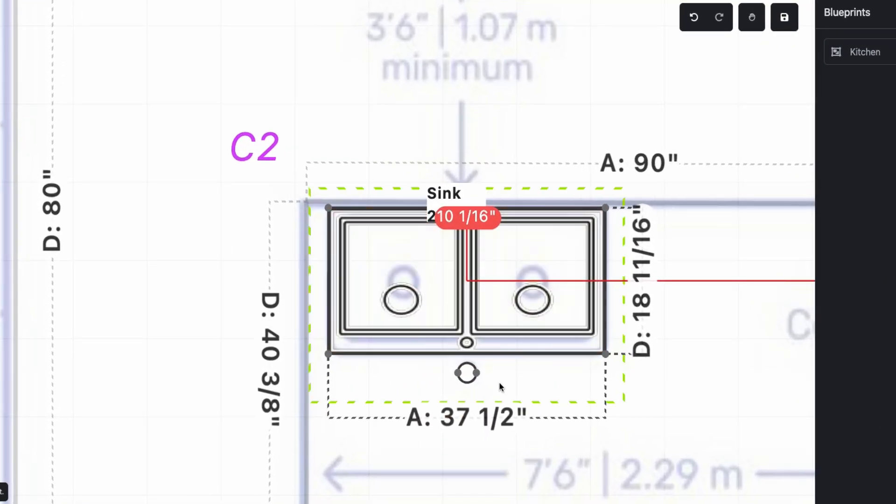
key(ctrl+z)
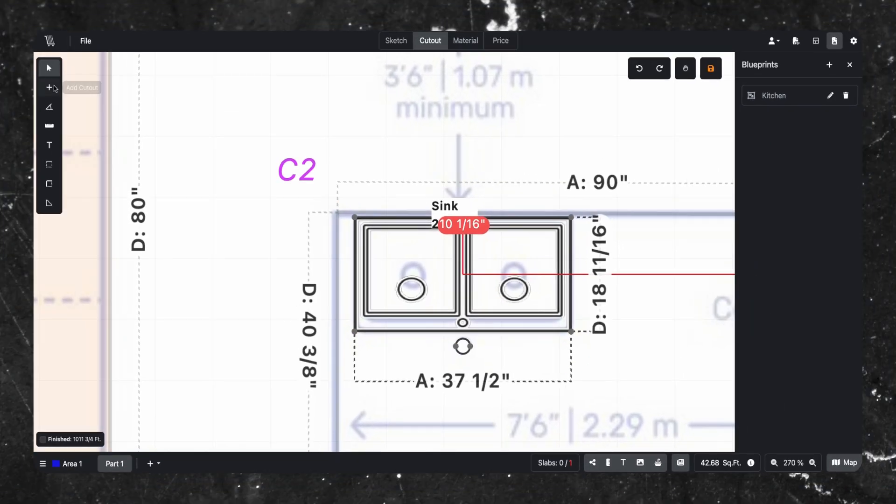
- Delete the imported blueprint image, leaving only the traced countertops and cutouts
click(54, 89)
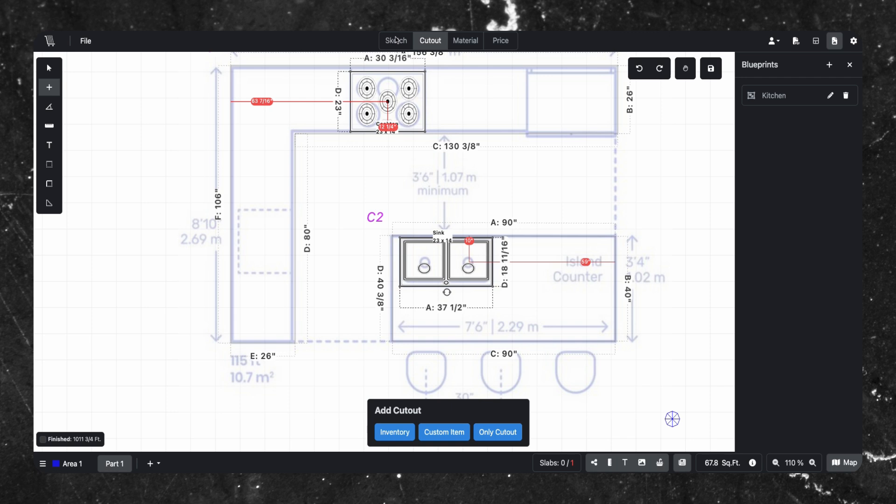
click(395, 40)
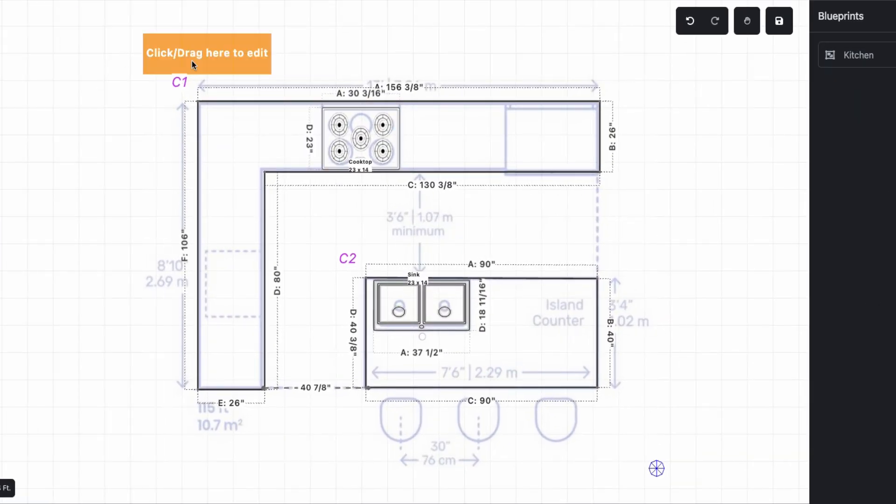
click(191, 60)
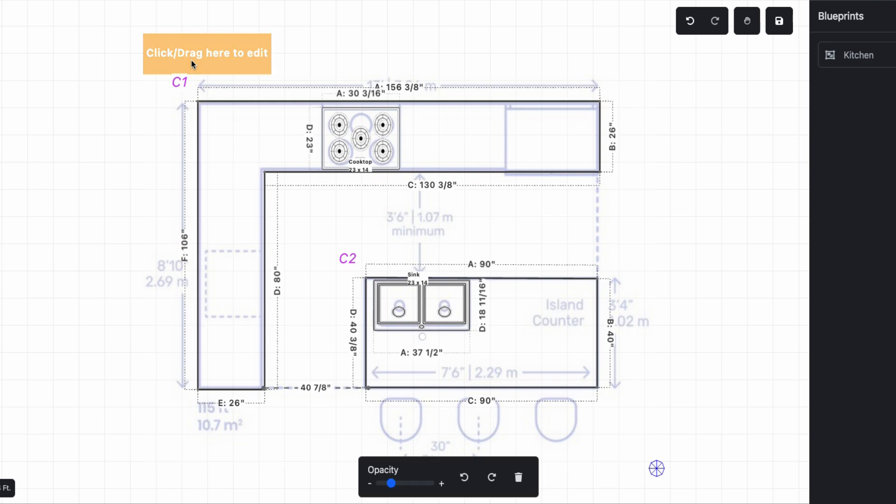
drag(391, 483, 385, 483)
click(521, 482)
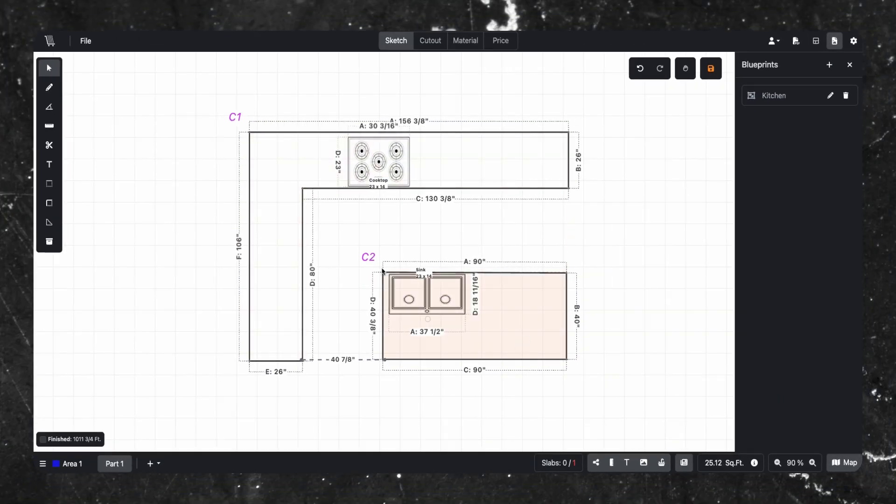
scroll(500, 233, up, 1)
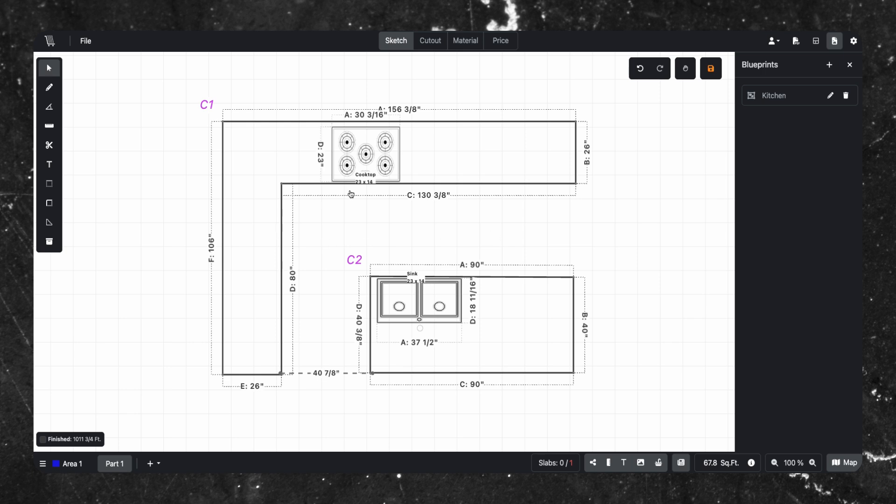